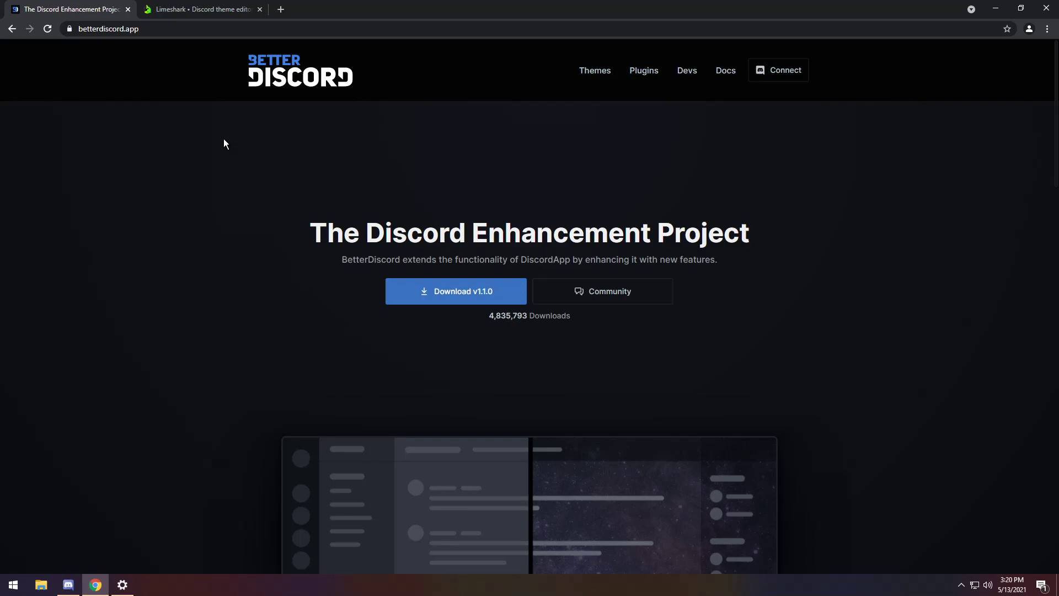
Download and launch the BetterDiscord v1.1.0 Windows installer, accepting its license agreement
{"action": "left_click", "coordinate": [458, 282]}
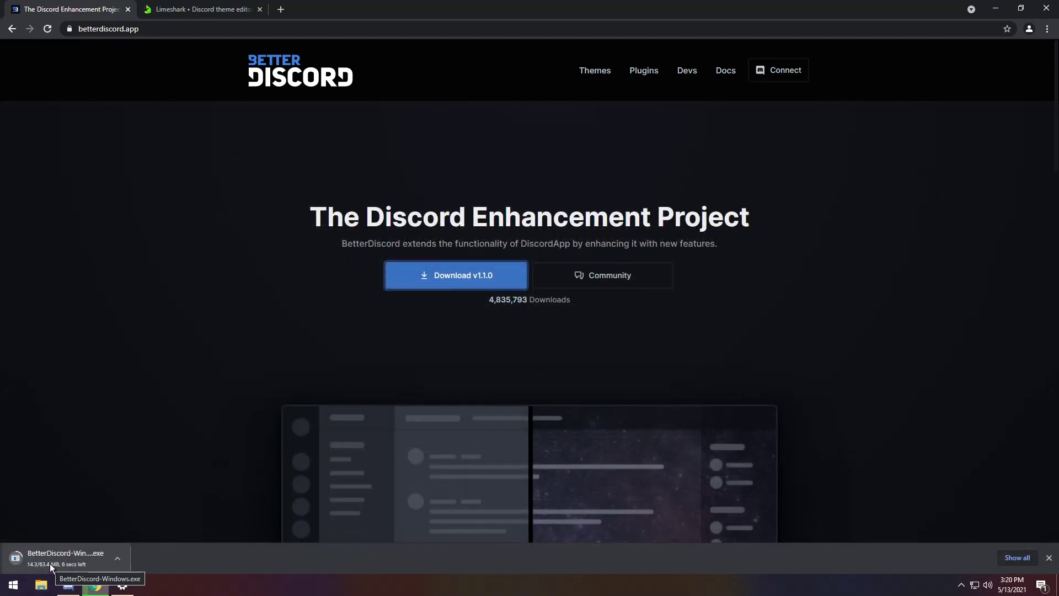
{"action": "left_click", "coordinate": [50, 564]}
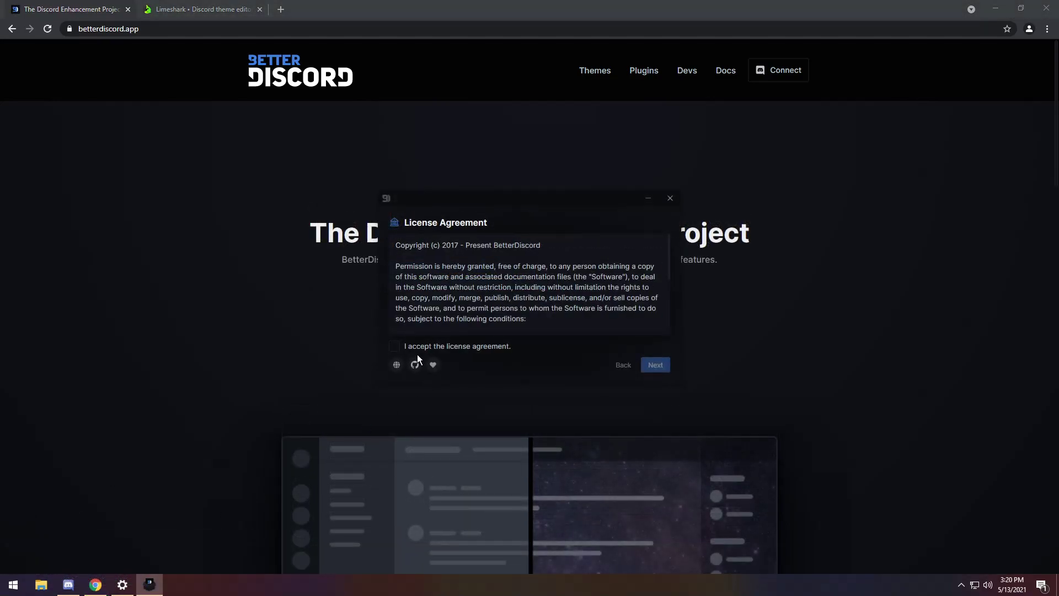
{"action": "left_click", "coordinate": [402, 351]}
{"action": "left_click", "coordinate": [656, 366]}
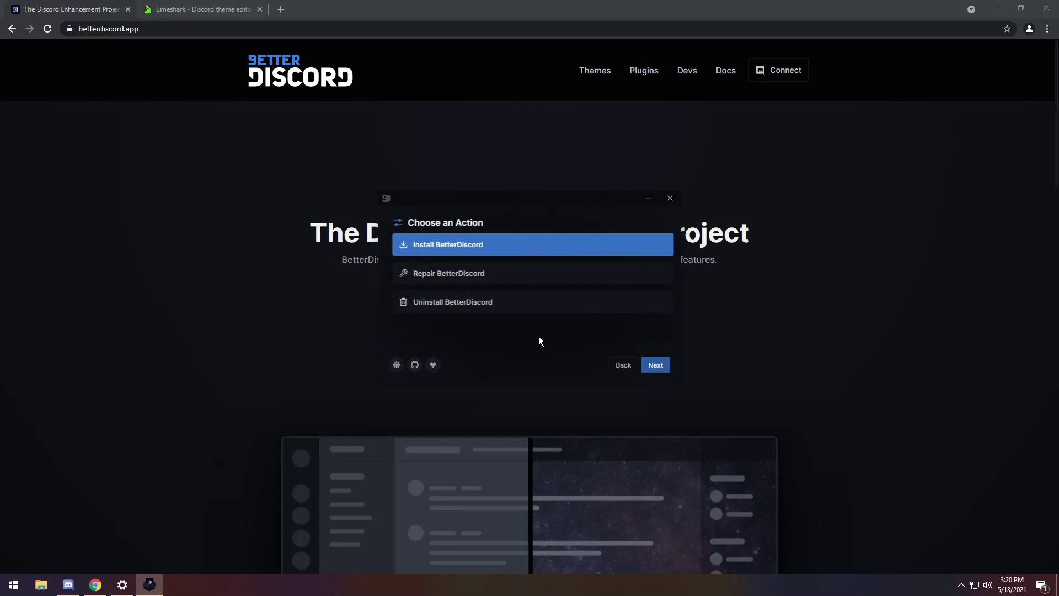
Install BetterDiscord into the regular Discord version and dismiss the changelog shown in Discord
{"action": "left_click", "coordinate": [648, 369]}
{"action": "left_click", "coordinate": [441, 262]}
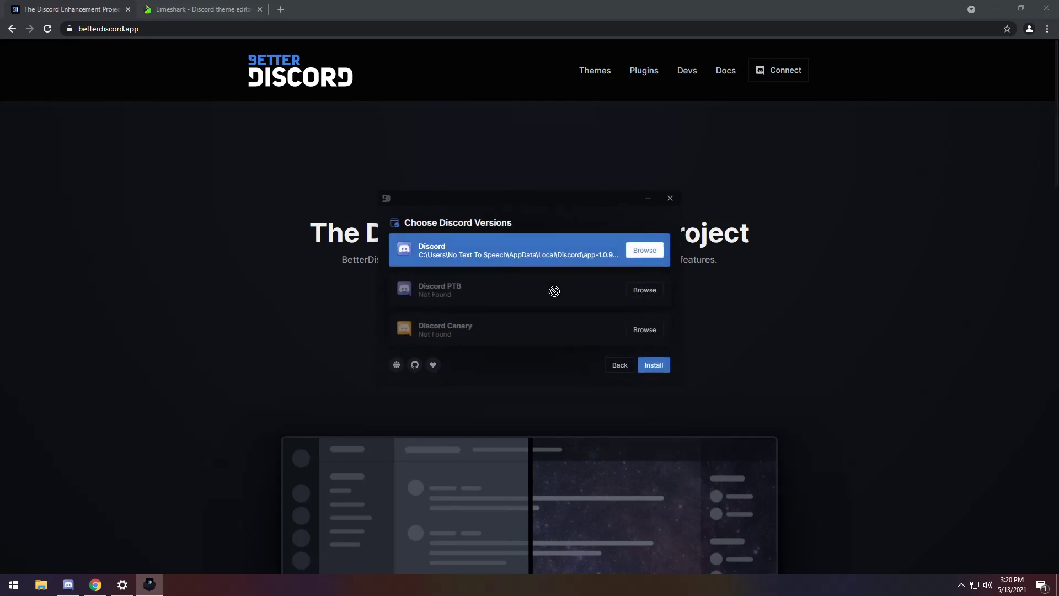
{"action": "left_click", "coordinate": [651, 370]}
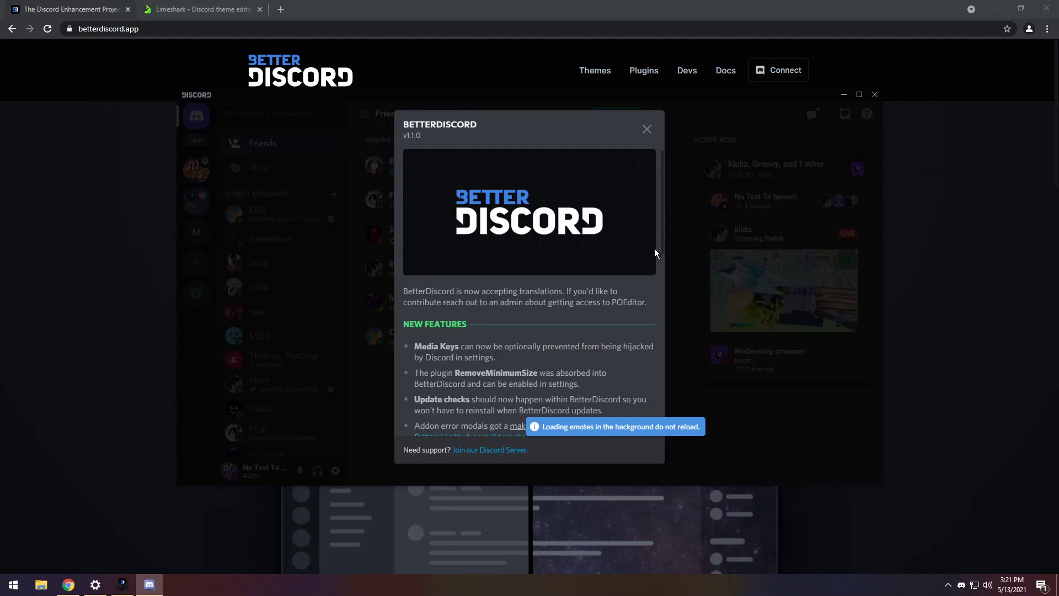
{"action": "left_click", "coordinate": [646, 130]}
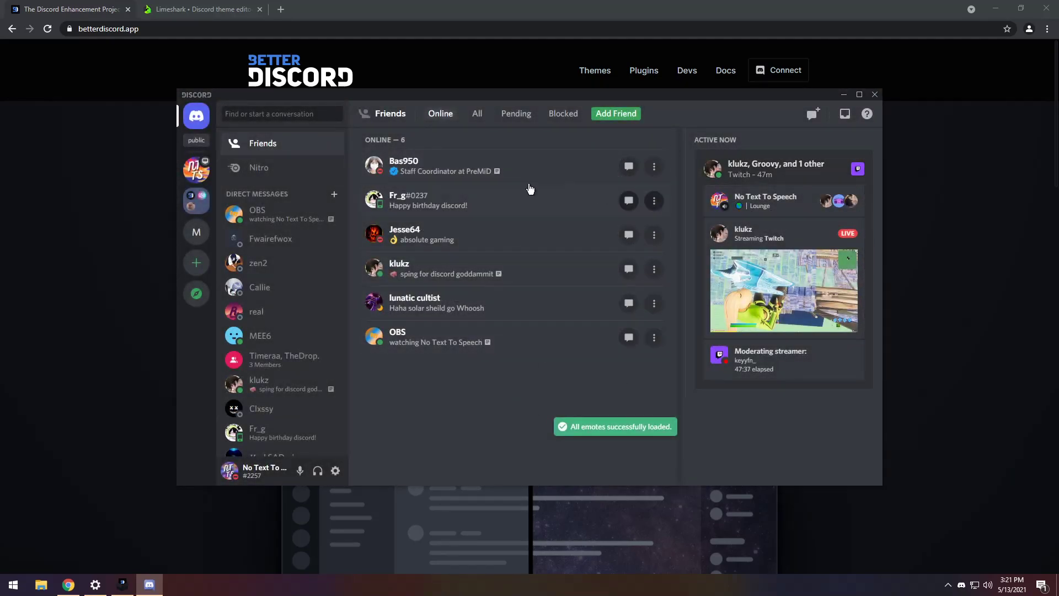
Show the BetterDiscord Themes page in Discord's user settings
{"action": "left_click", "coordinate": [334, 471]}
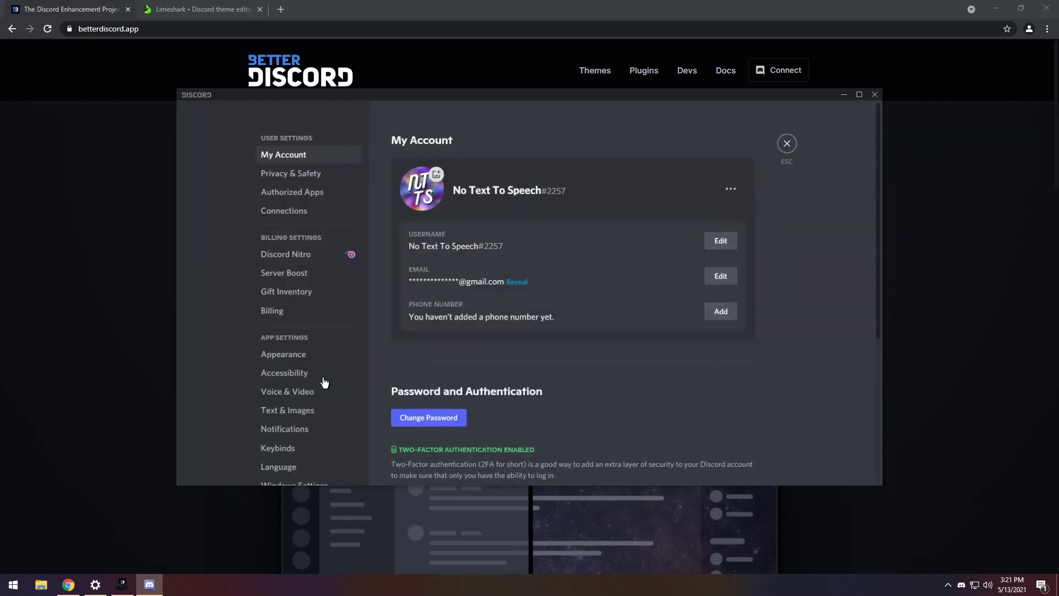
{"action": "scroll", "coordinate": [308, 345], "scroll_direction": "down", "scroll_amount": 10}
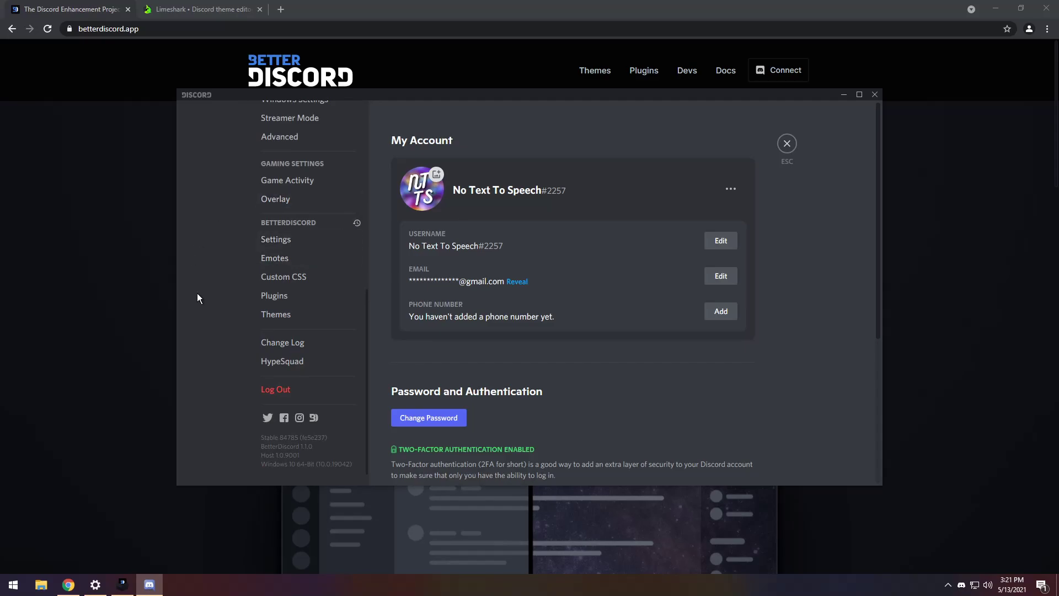
{"action": "left_click", "coordinate": [283, 315]}
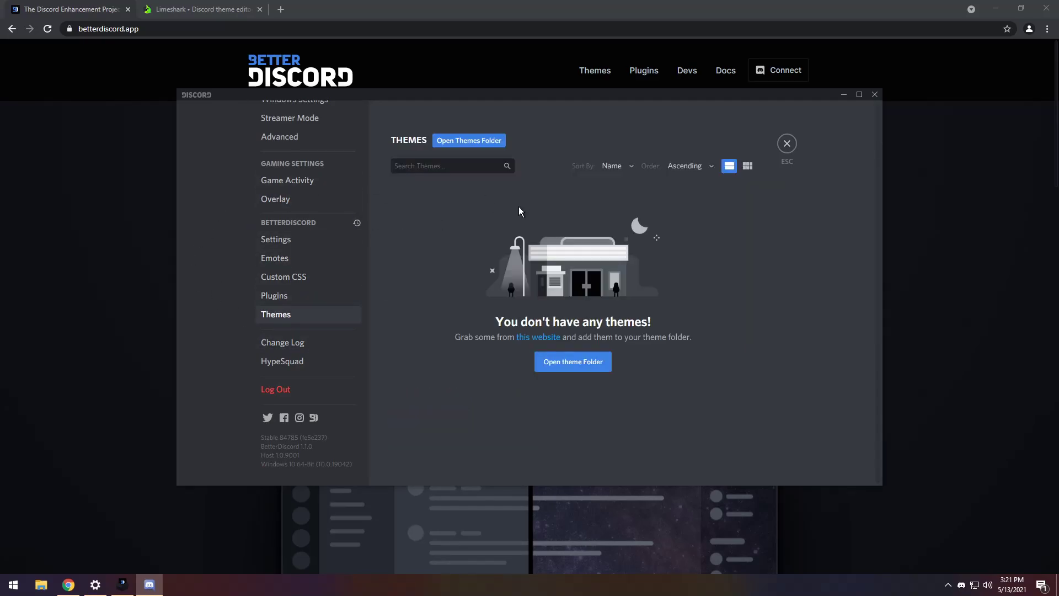
Switch to the Limeshark theme editor in the browser and choose Neutron as the base theme to edit
{"action": "left_click", "coordinate": [419, 25]}
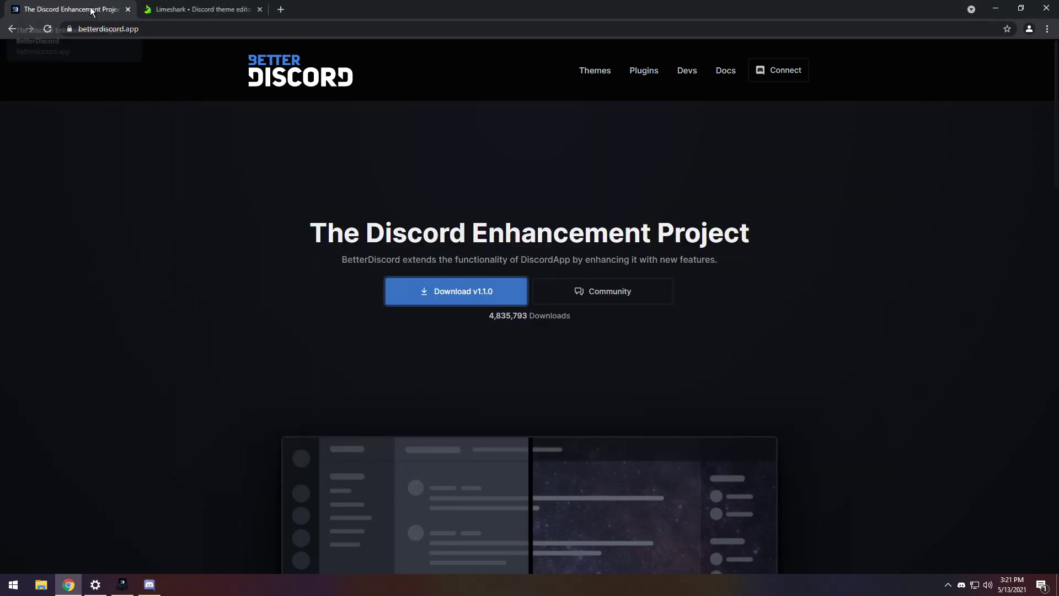
{"action": "left_click", "coordinate": [188, 9]}
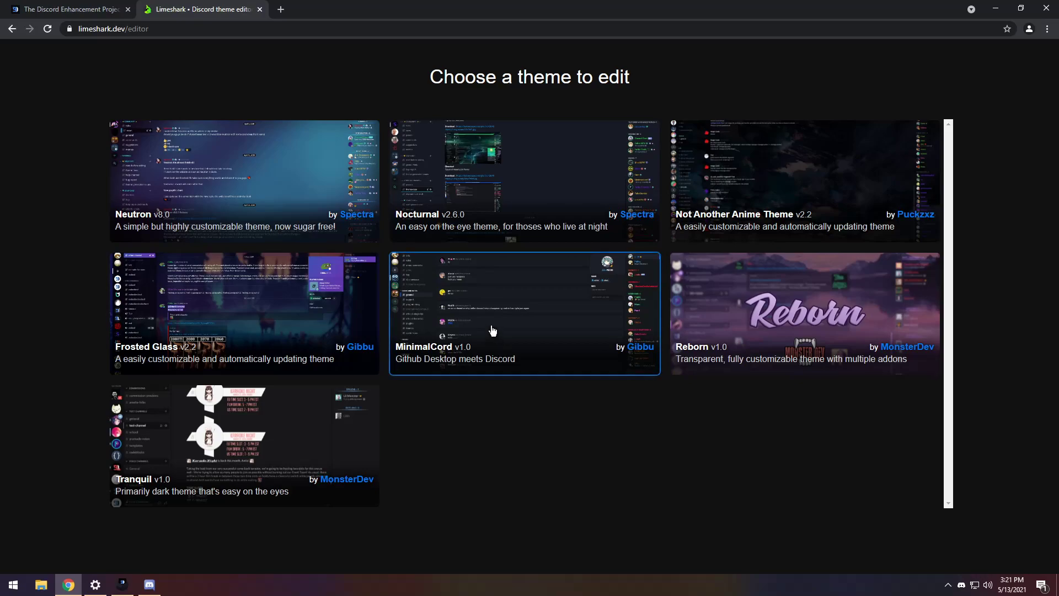
{"action": "left_click", "coordinate": [523, 313]}
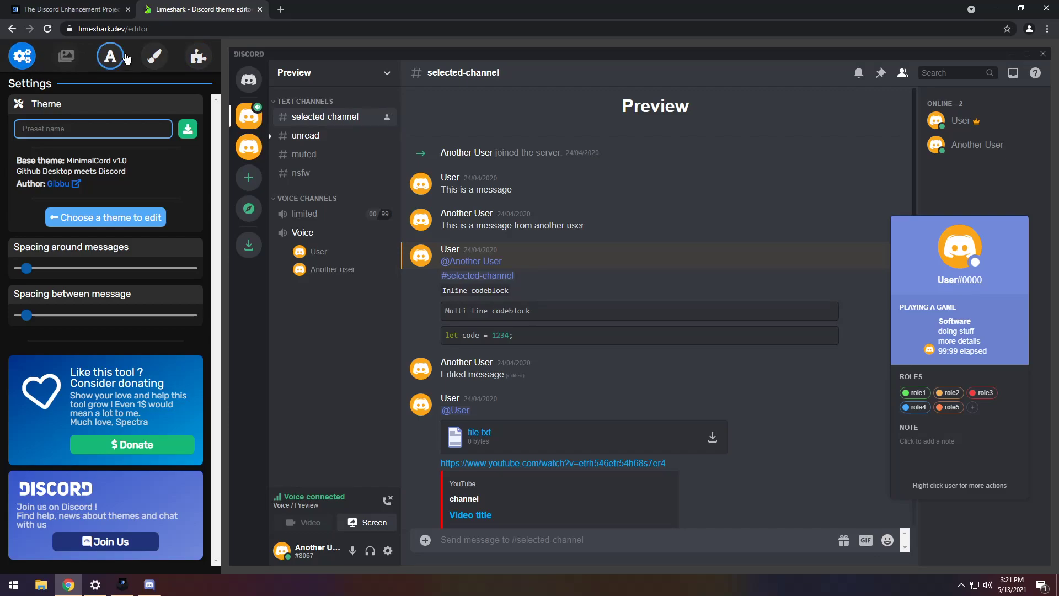
{"action": "left_click", "coordinate": [87, 216]}
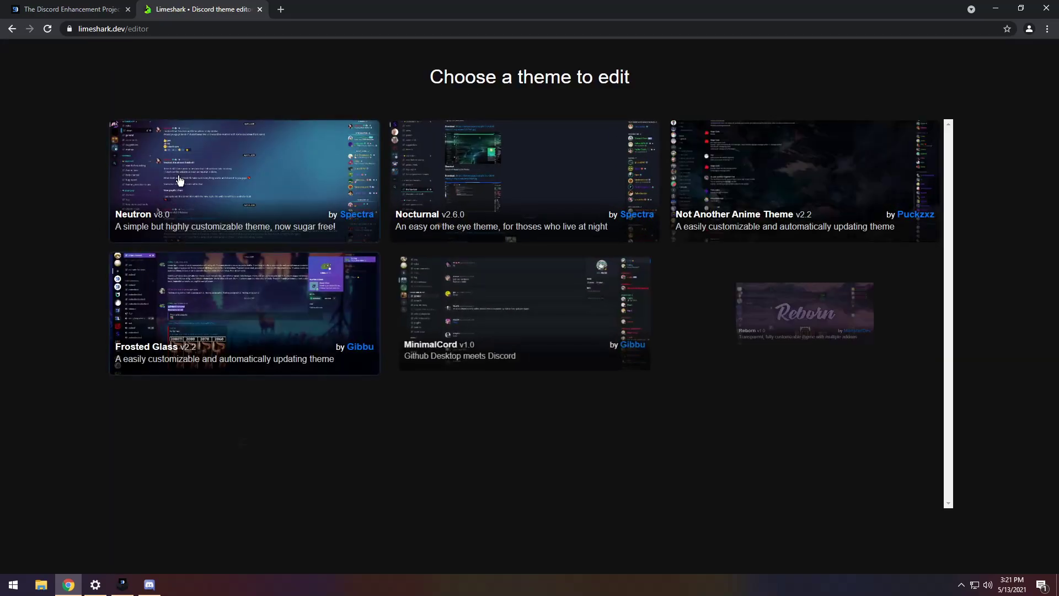
{"action": "left_click", "coordinate": [179, 179]}
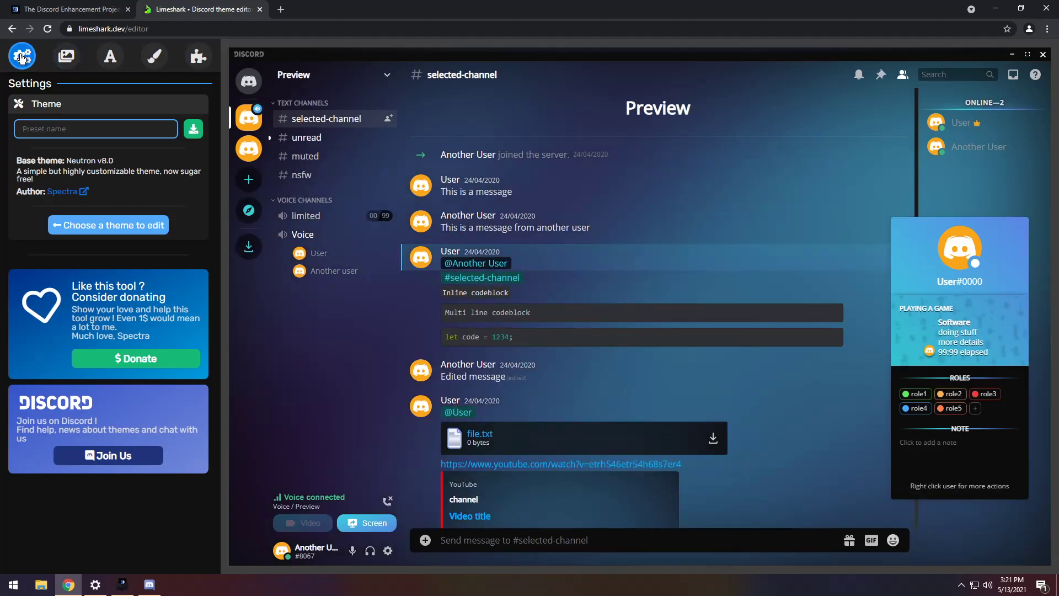
{"action": "left_click", "coordinate": [66, 55]}
{"action": "left_click", "coordinate": [111, 56]}
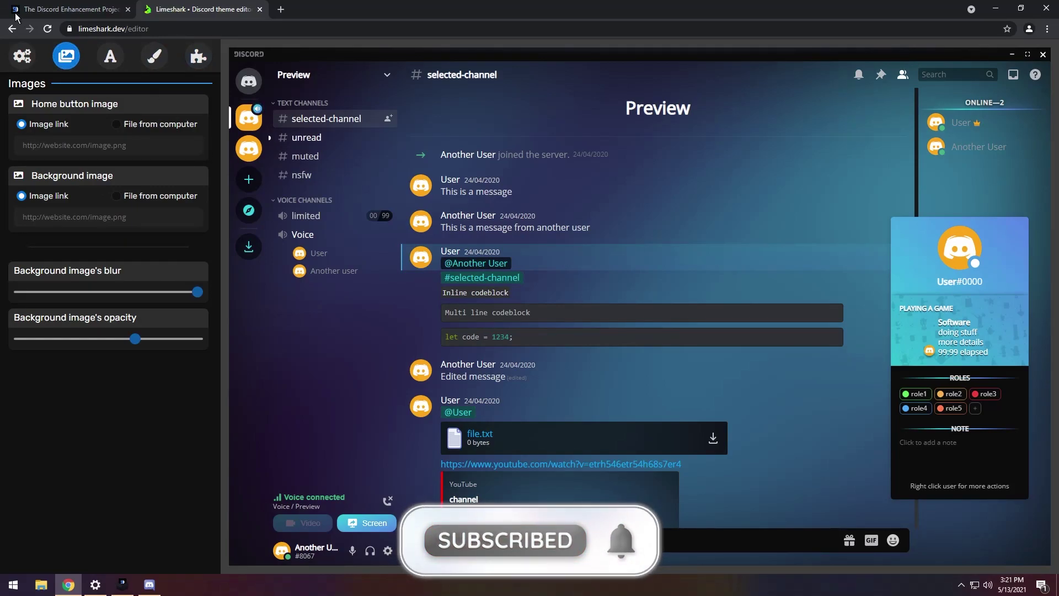
{"action": "left_click", "coordinate": [22, 56]}
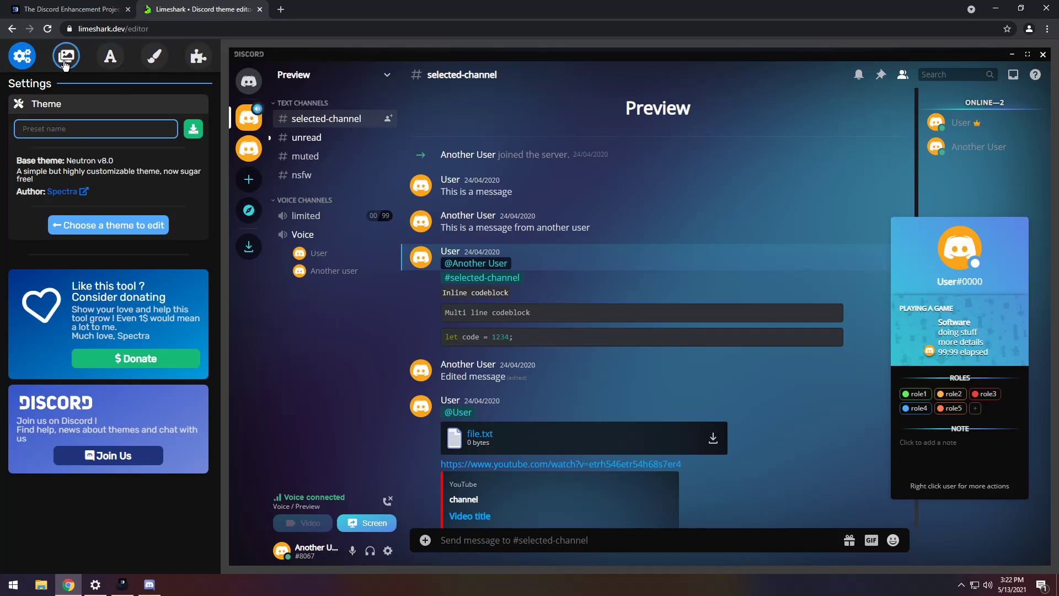
Show the theme's image settings, and copy the full .jpg address of the modern living room picture
{"action": "left_click", "coordinate": [66, 63]}
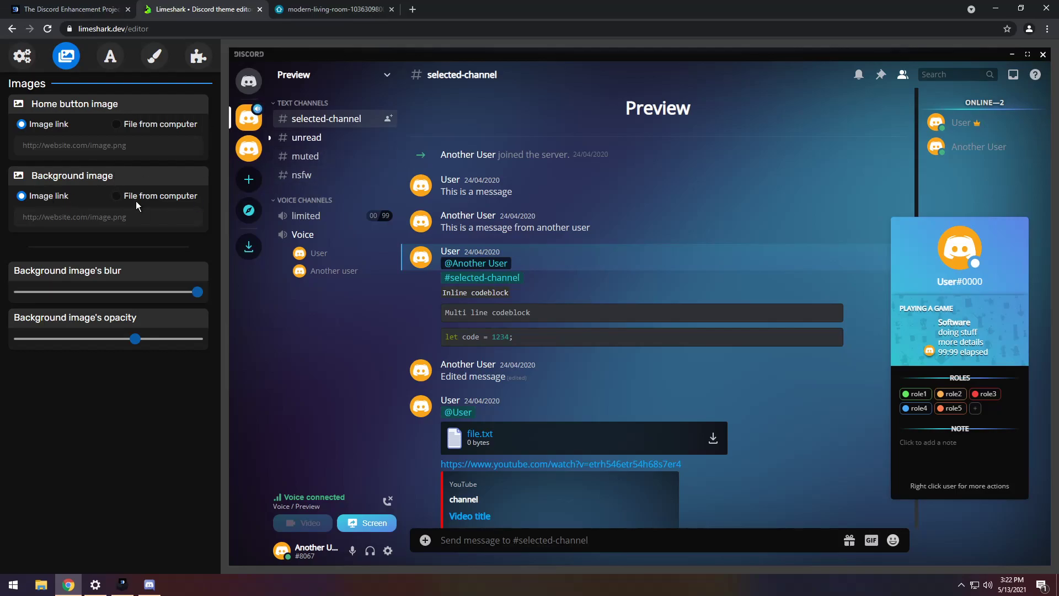
{"action": "left_click", "coordinate": [293, 8]}
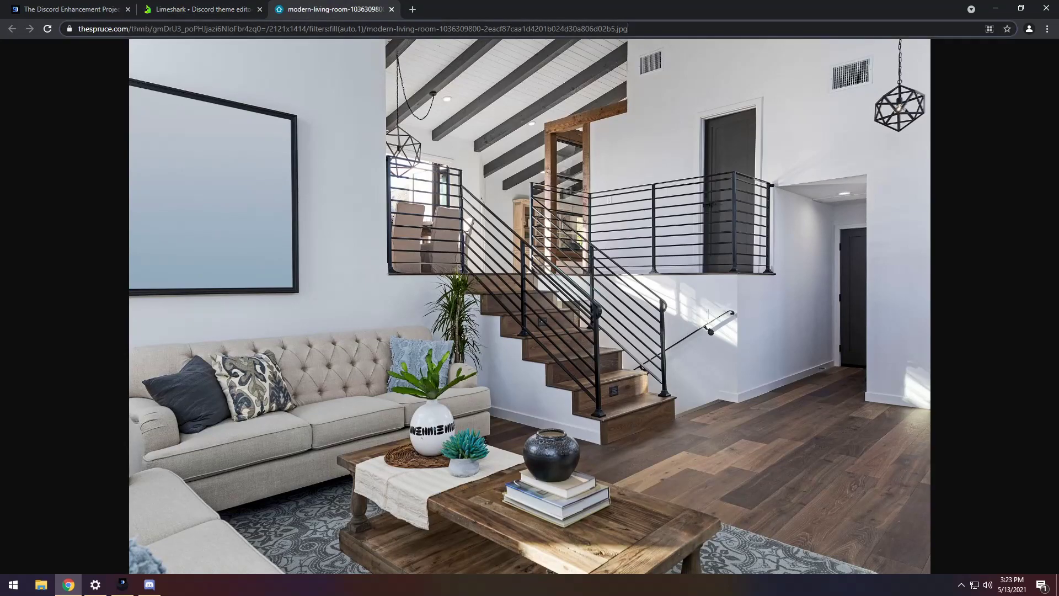
{"action": "left_click_drag", "start_coordinate": [629, 29], "coordinate": [616, 28]}
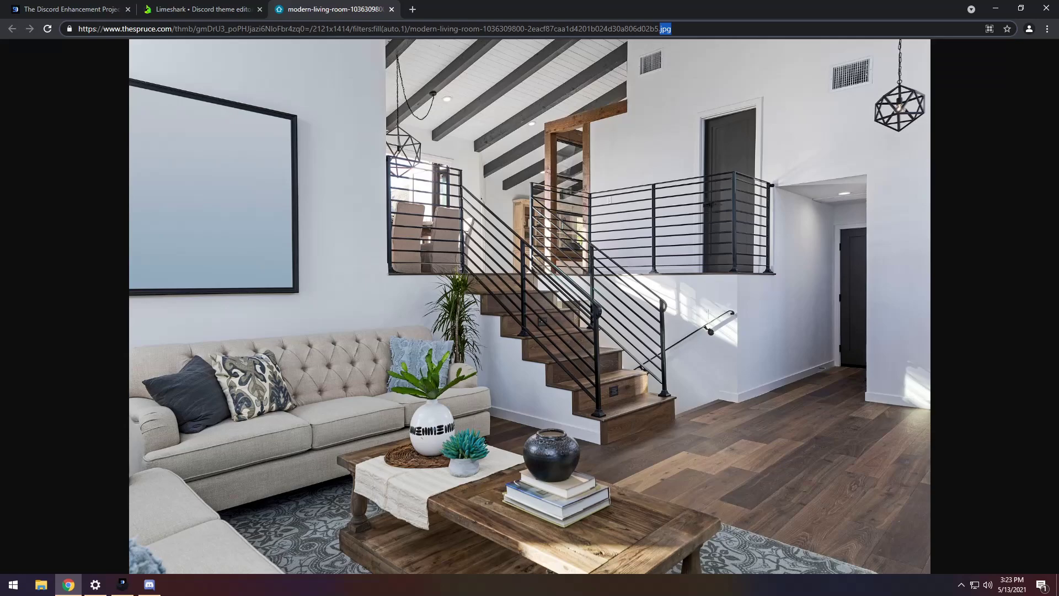
{"action": "key", "text": "ctrl+a"}
{"action": "key", "text": "ctrl+c"}
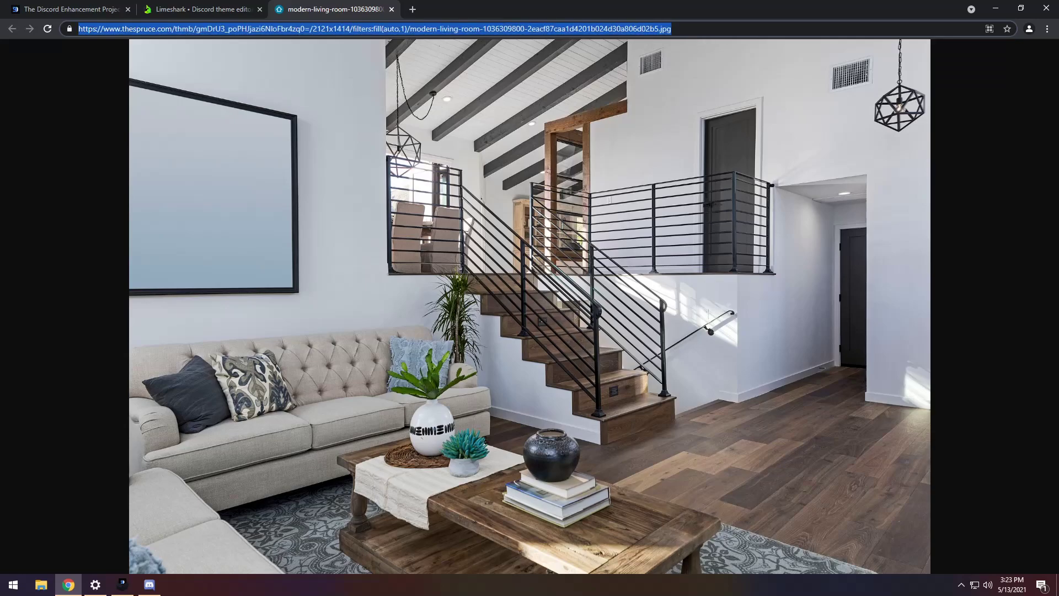
Check the copied image link by loading it in a new browser tab, and close that tab
{"action": "left_click", "coordinate": [412, 9]}
{"action": "key", "text": "ctrl+v"}
{"action": "key", "text": "Return"}
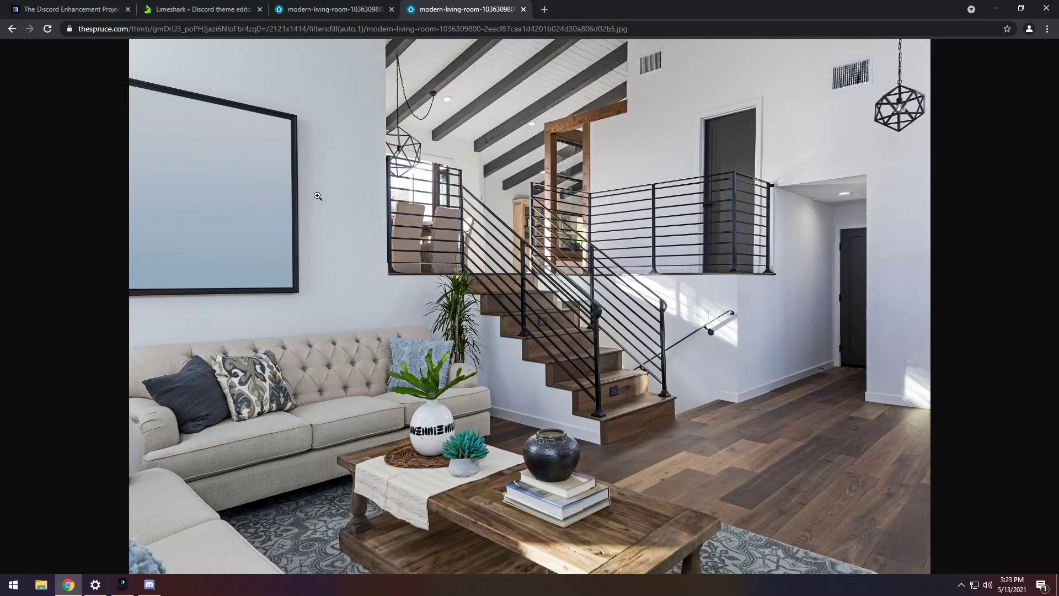
{"action": "left_click", "coordinate": [523, 10]}
Close the living room picture and use its copied link as the theme's background image
{"action": "left_click", "coordinate": [392, 10]}
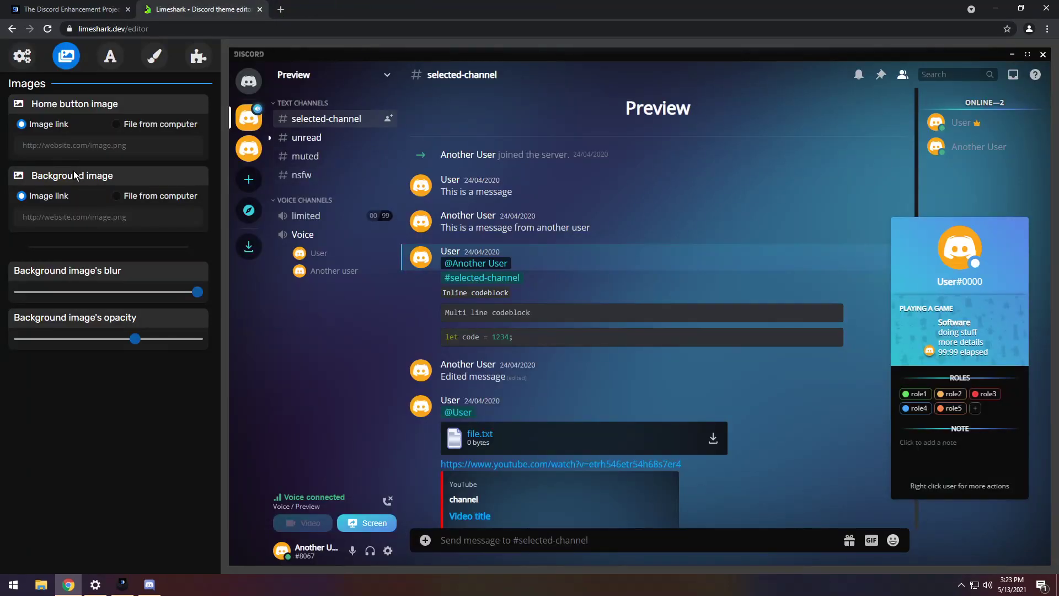
{"action": "key", "text": "ctrl+v"}
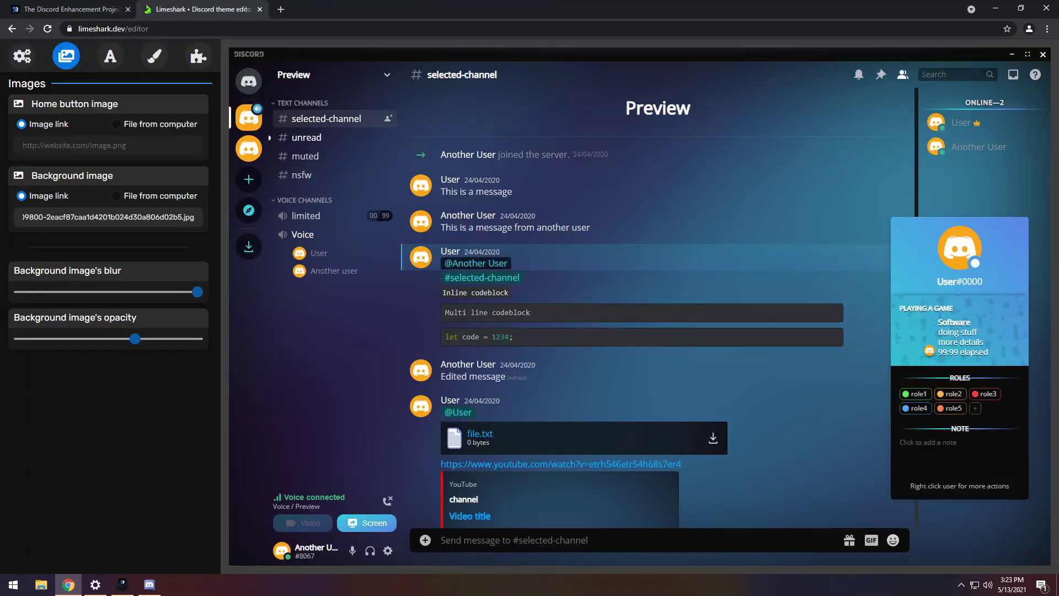
{"action": "left_click", "coordinate": [52, 250]}
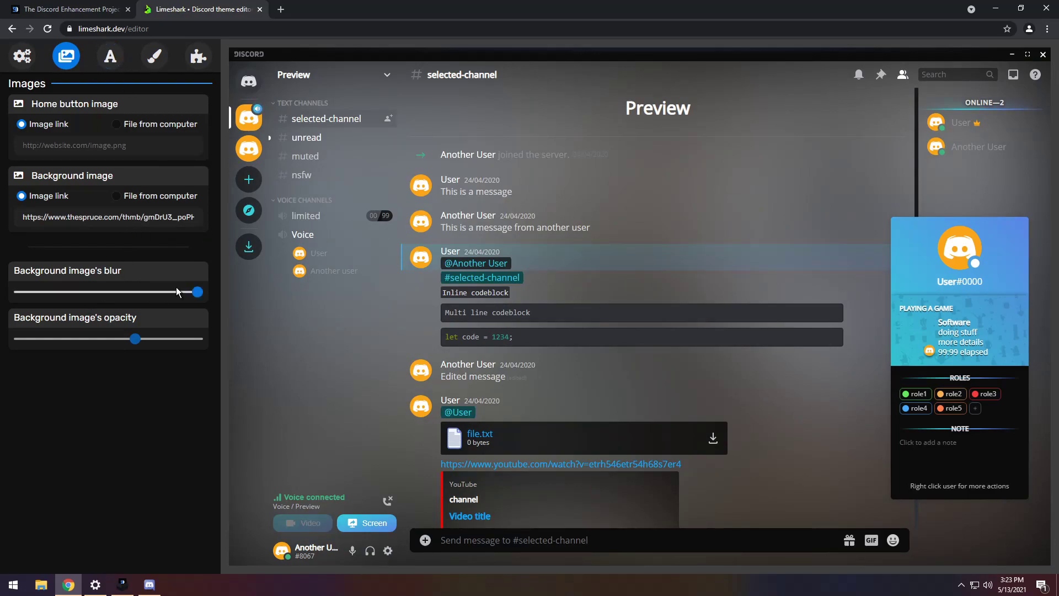
Lower the background image's blur to a slight amount and its opacity to just under half
{"action": "left_click_drag", "start_coordinate": [198, 295], "coordinate": [3, 286]}
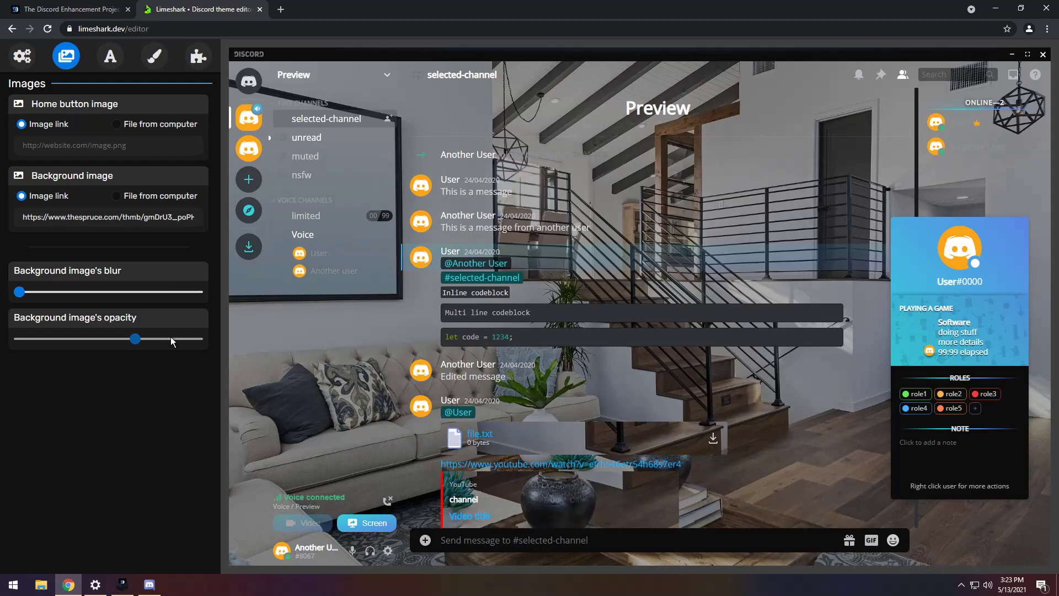
{"action": "left_click_drag", "start_coordinate": [135, 339], "coordinate": [210, 345]}
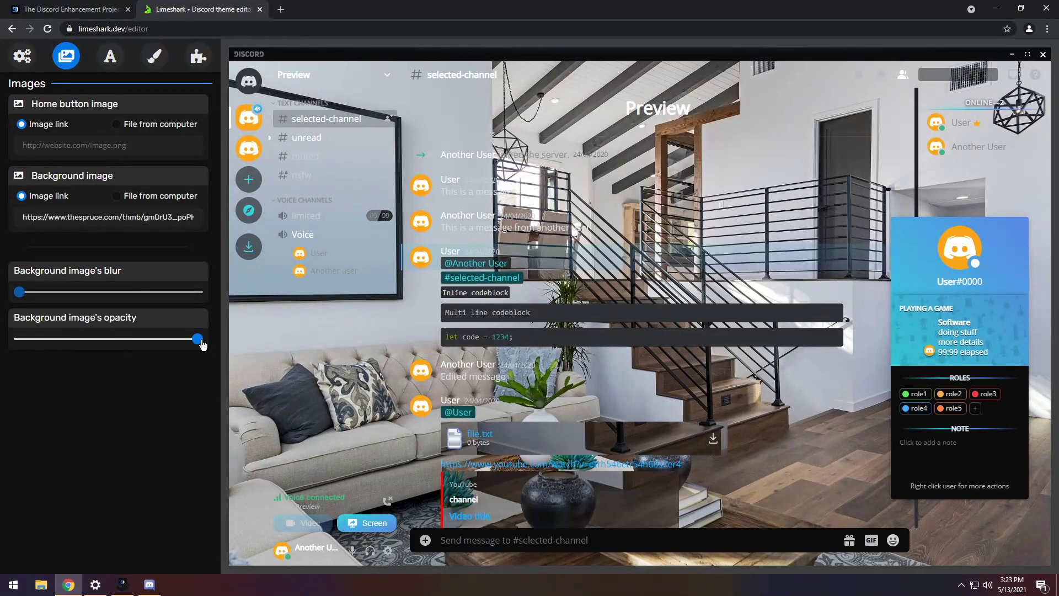
{"action": "left_click_drag", "start_coordinate": [198, 339], "coordinate": [100, 339]}
{"action": "left_click_drag", "start_coordinate": [19, 292], "coordinate": [33, 292]}
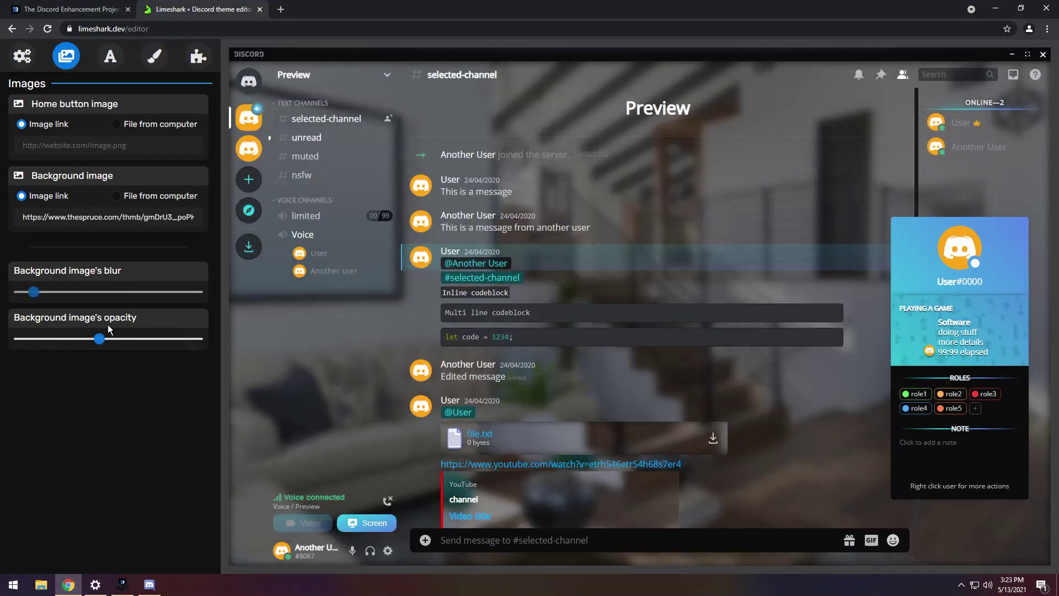
Go from the theme's font settings to Google Fonts, pick the Lora font and copy its name
{"action": "left_click", "coordinate": [110, 58]}
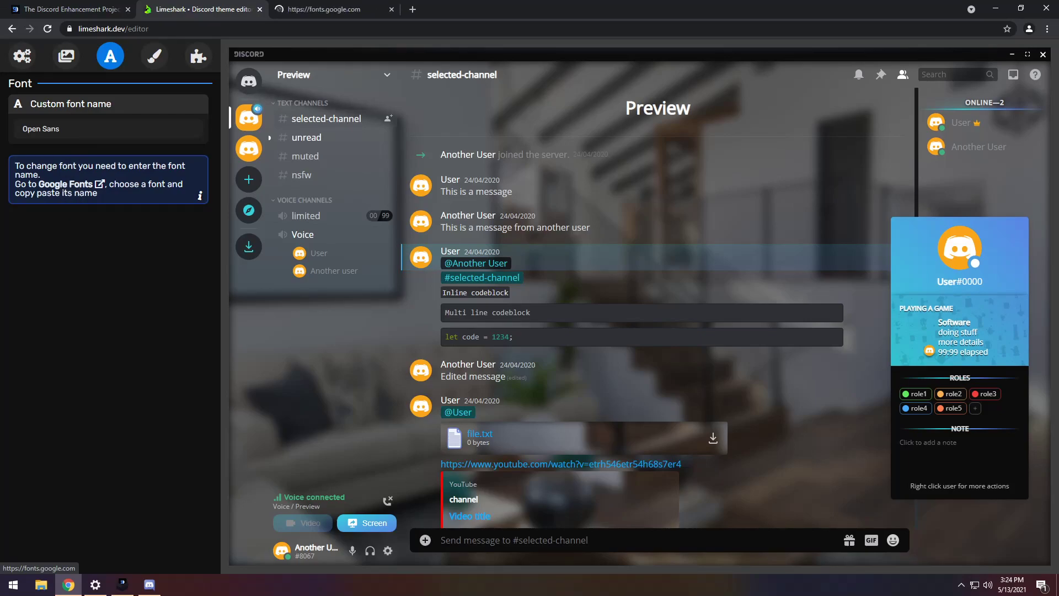
{"action": "left_click", "coordinate": [298, 8]}
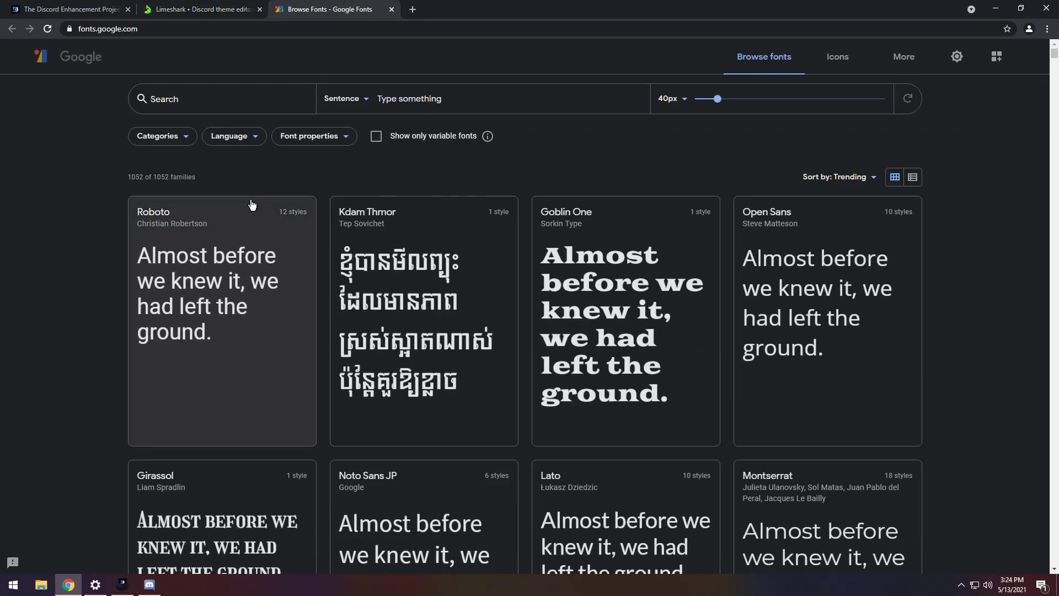
{"action": "scroll", "coordinate": [782, 276], "scroll_direction": "down", "scroll_amount": 5}
{"action": "scroll", "coordinate": [782, 276], "scroll_direction": "down", "scroll_amount": 10}
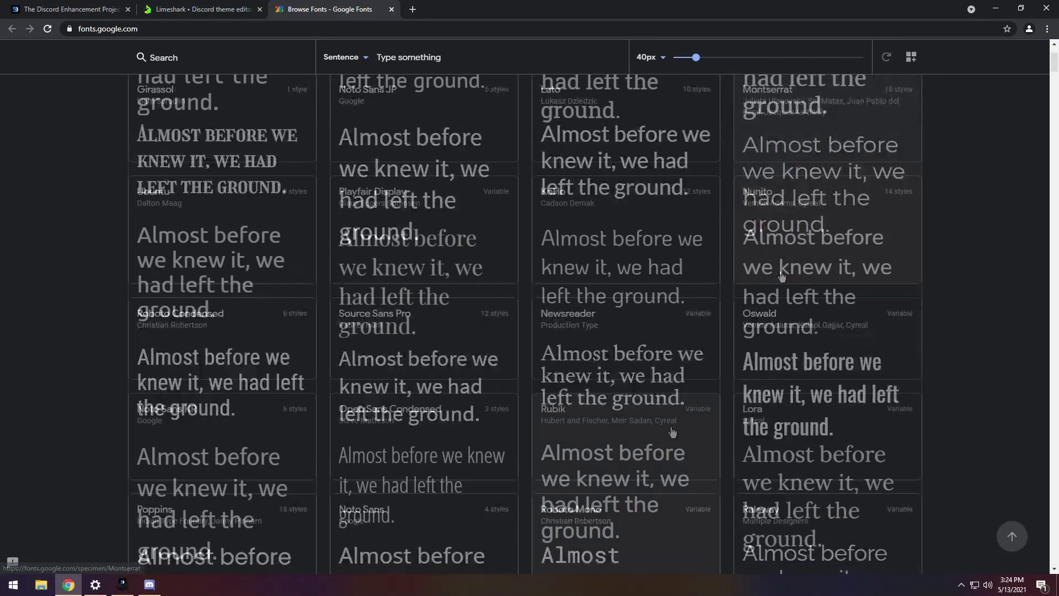
{"action": "left_click", "coordinate": [774, 420]}
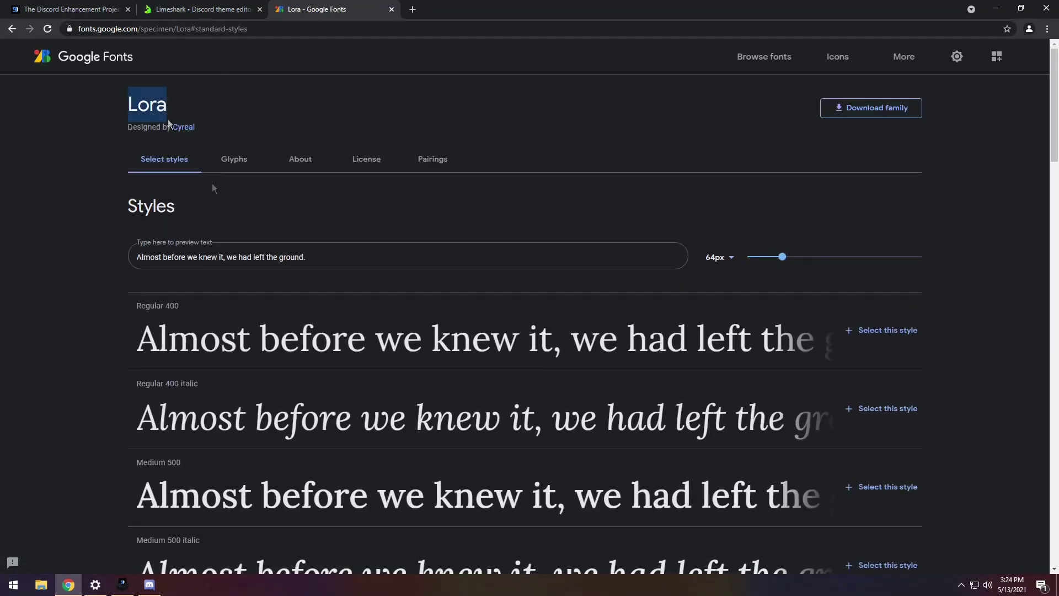
{"action": "left_click", "coordinate": [170, 107]}
{"action": "left_click_drag", "start_coordinate": [171, 107], "coordinate": [131, 104]}
{"action": "key", "text": "ctrl+c"}
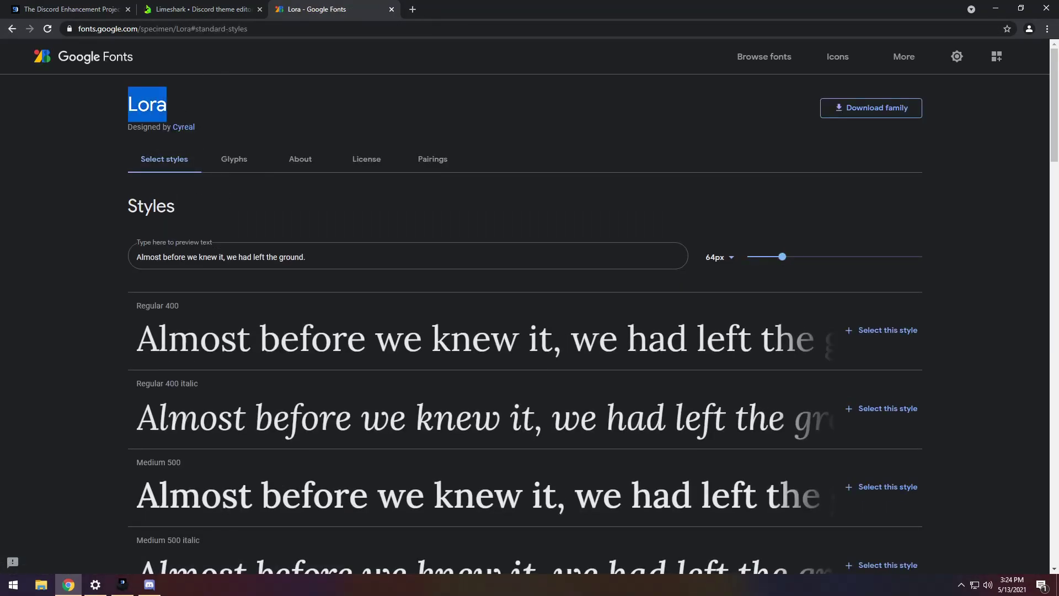
Replace the theme's custom font name in Limeshark with Lora
{"action": "left_click", "coordinate": [196, 9]}
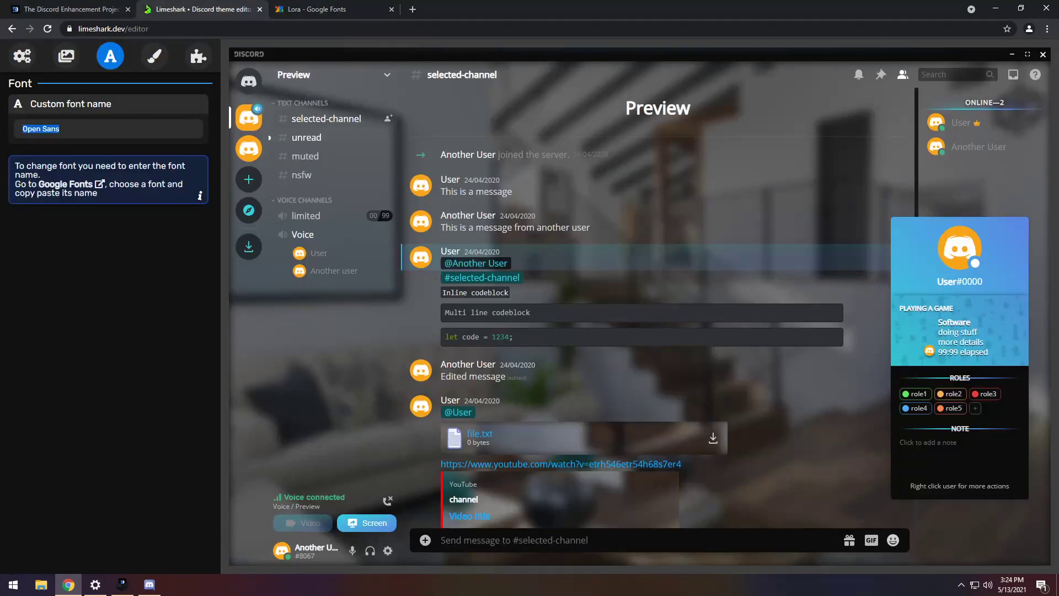
{"action": "key", "text": "End"}
{"action": "key", "text": "shift+Home"}
{"action": "key", "text": "ctrl+v"}
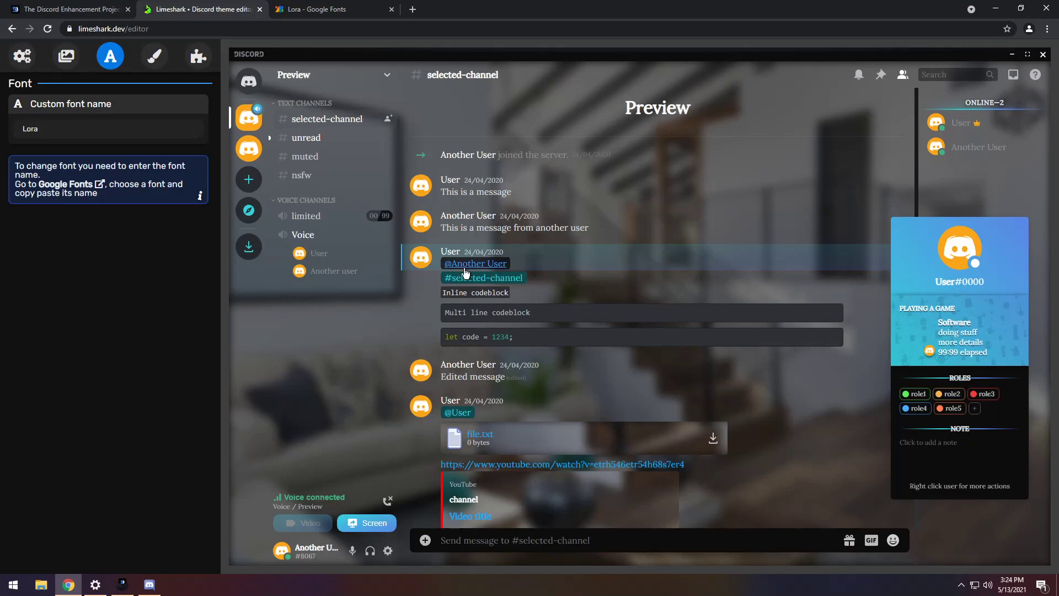
Try the green #69d214 as the theme's main color 1
{"action": "left_click", "coordinate": [154, 56]}
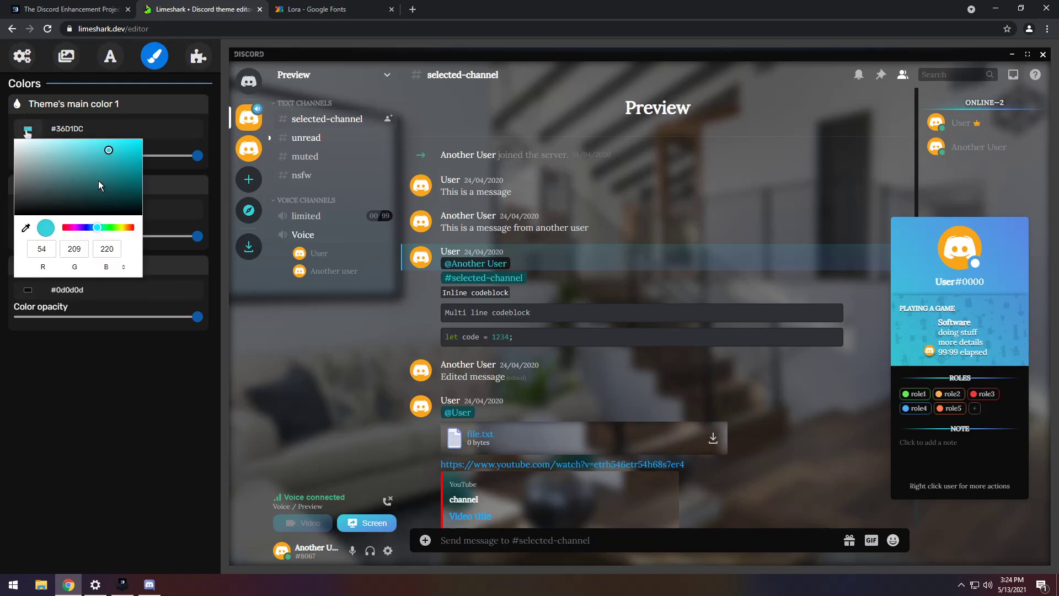
{"action": "left_click", "coordinate": [124, 164]}
{"action": "left_click_drag", "start_coordinate": [98, 229], "coordinate": [116, 227]}
{"action": "left_click_drag", "start_coordinate": [114, 160], "coordinate": [129, 153]}
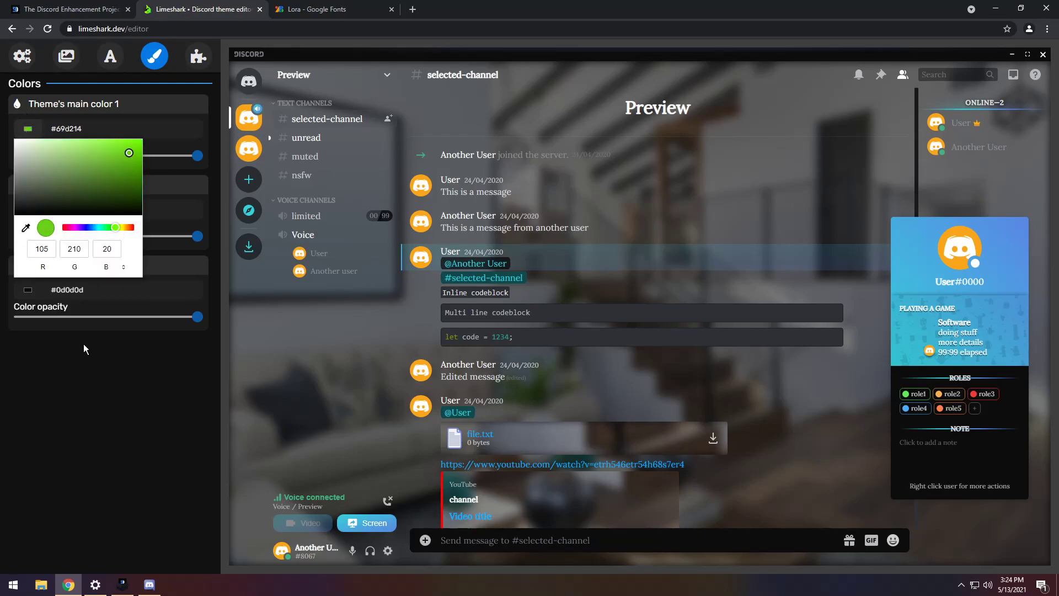
{"action": "left_click", "coordinate": [86, 362]}
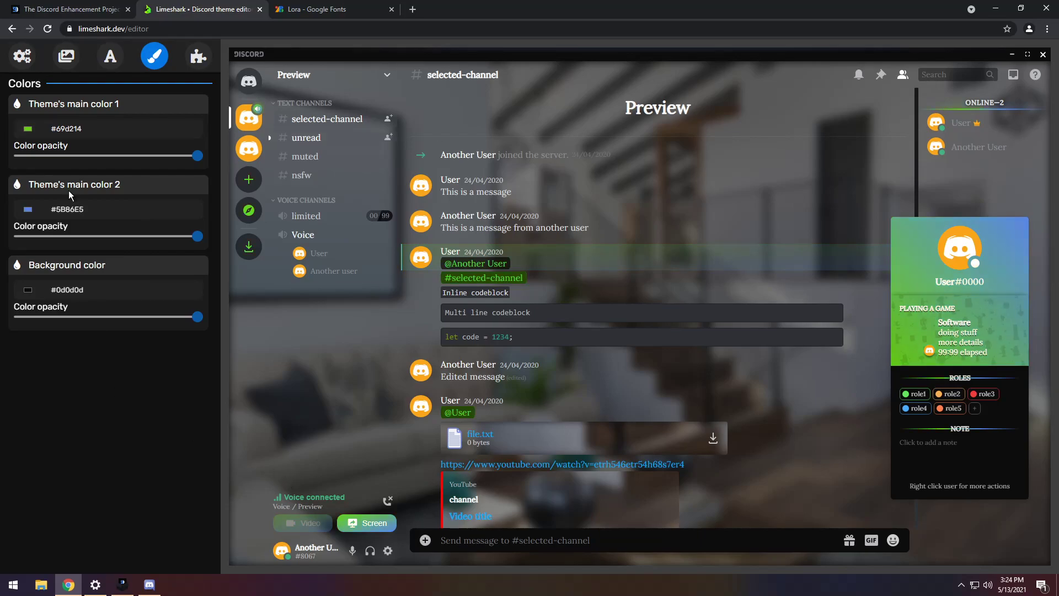
Set the theme's main color 1 to the blue #4693c3
{"action": "left_click", "coordinate": [27, 133]}
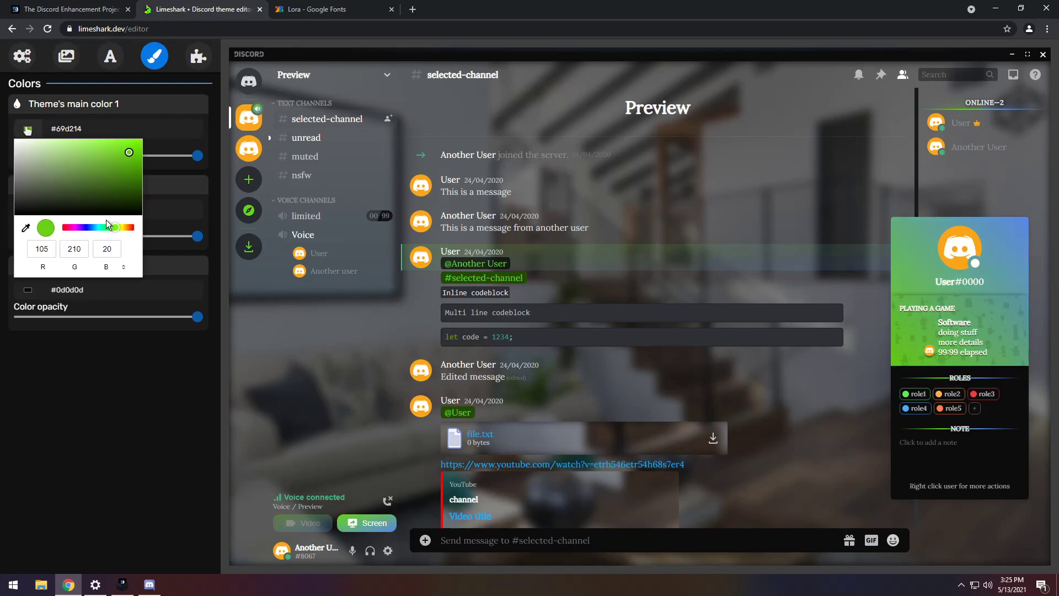
{"action": "left_click_drag", "start_coordinate": [105, 227], "coordinate": [94, 227]}
{"action": "left_click", "coordinate": [96, 159]}
{"action": "left_click", "coordinate": [133, 392]}
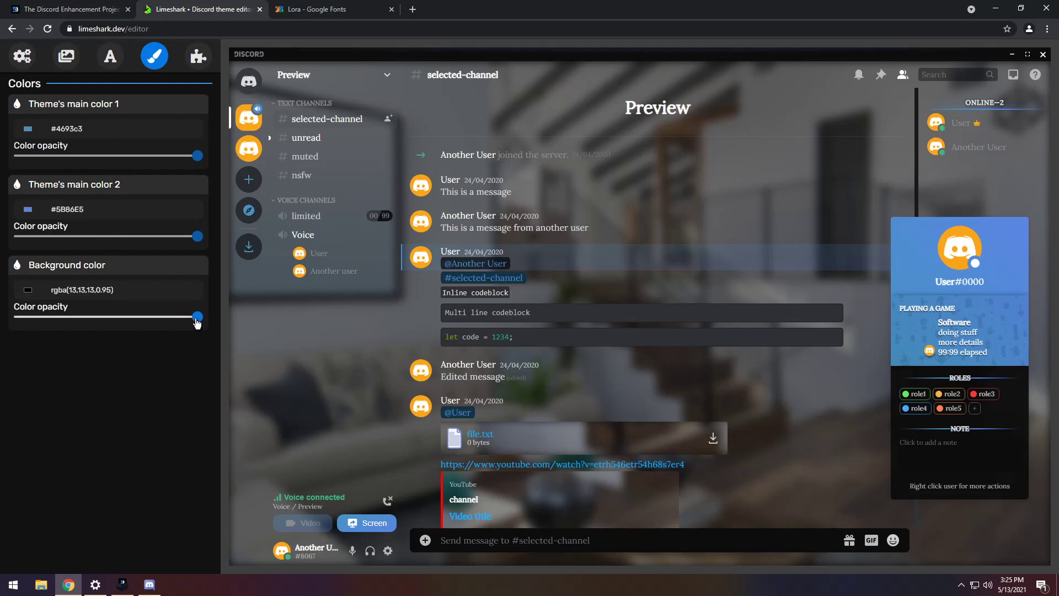
Try different opacities for the theme's background color and revisit the image and font settings
{"action": "left_click_drag", "start_coordinate": [197, 323], "coordinate": [226, 331]}
{"action": "left_click_drag", "start_coordinate": [88, 325], "coordinate": [223, 340]}
{"action": "left_click", "coordinate": [70, 59]}
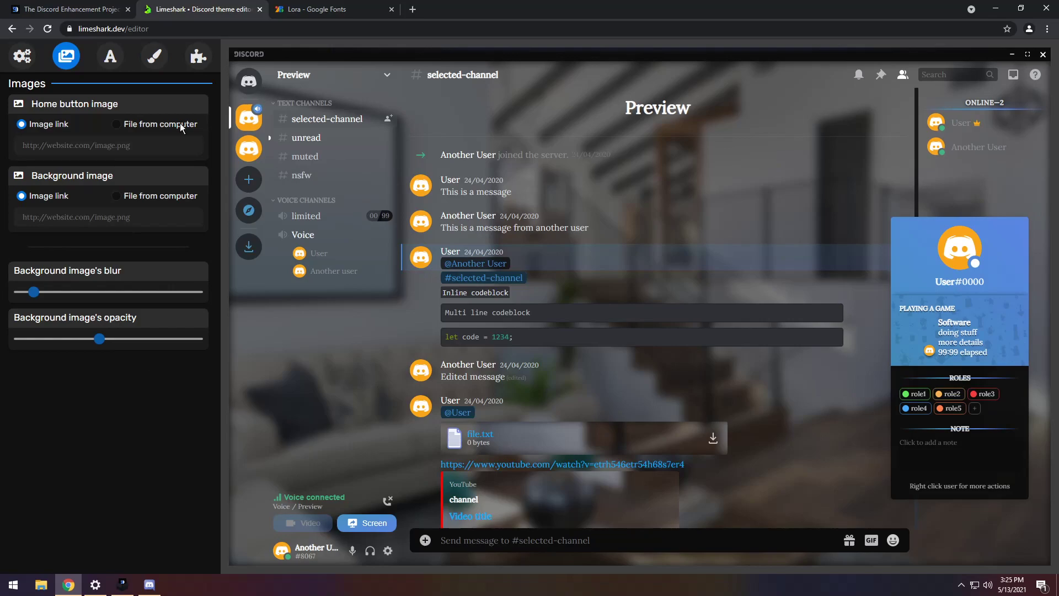
{"action": "left_click", "coordinate": [101, 62]}
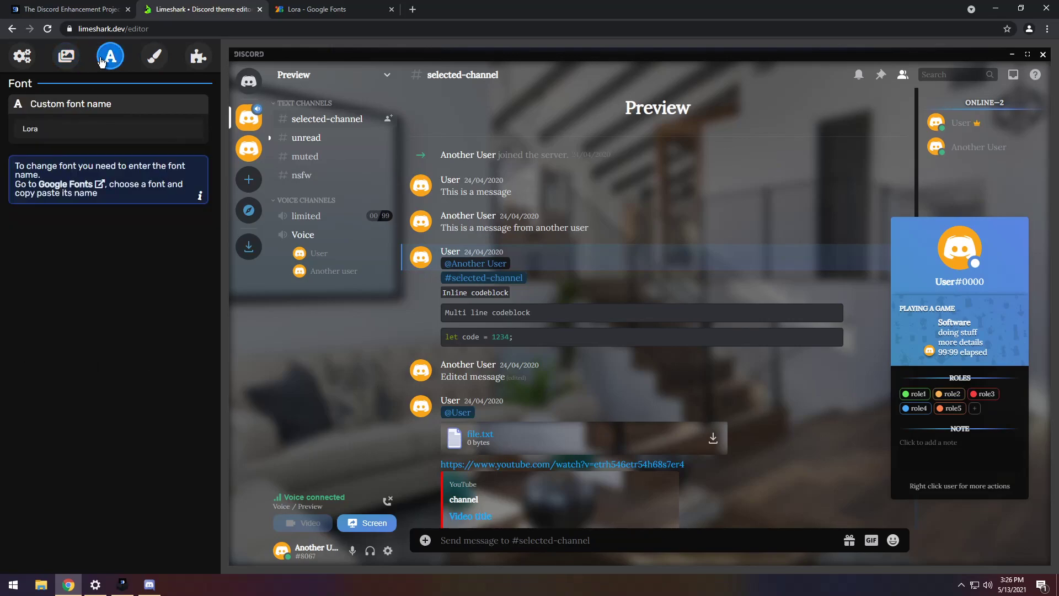
{"action": "left_click", "coordinate": [155, 59]}
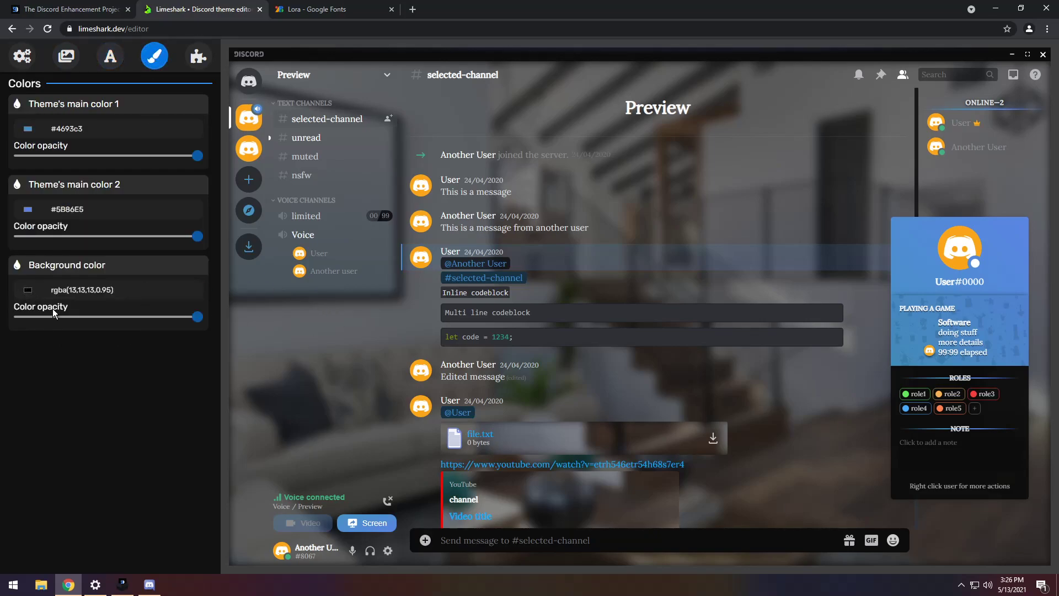
Try the red #eb0f0f as the theme's background color and lower its opacity to 0
{"action": "left_click", "coordinate": [26, 294]}
{"action": "left_click_drag", "start_coordinate": [108, 323], "coordinate": [134, 310]}
{"action": "left_click", "coordinate": [194, 393]}
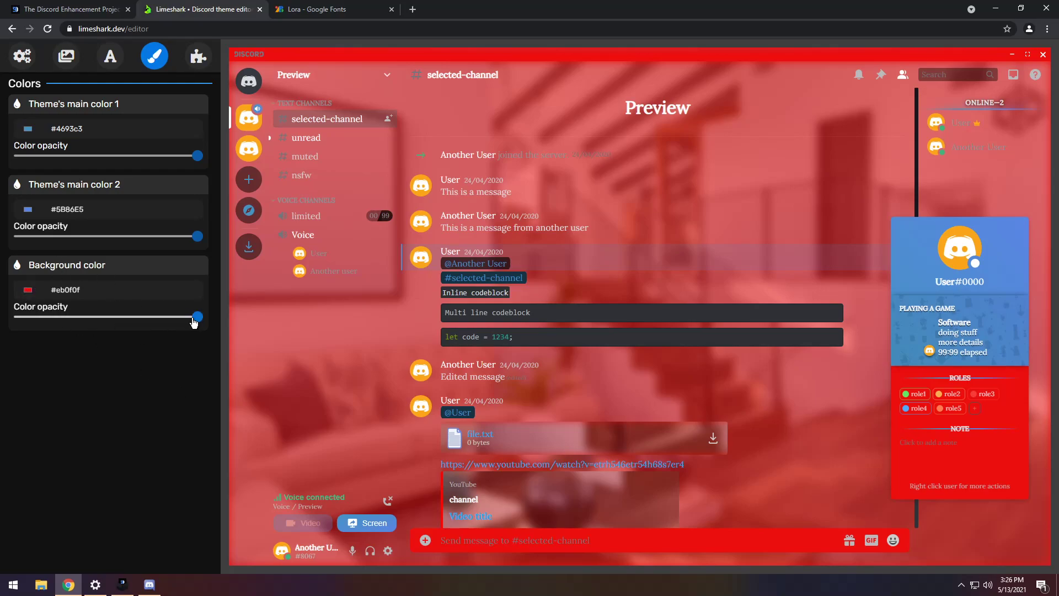
{"action": "left_click_drag", "start_coordinate": [197, 317], "coordinate": [5, 318]}
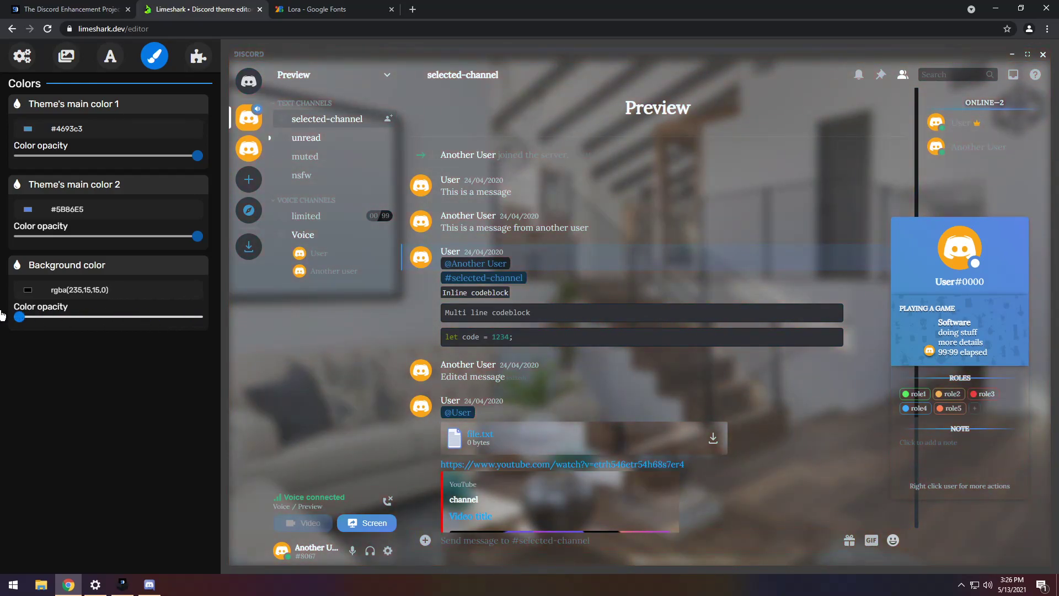
Change the theme's background color to black #000000 with an opacity of 0.25
{"action": "left_click", "coordinate": [27, 289]}
{"action": "left_click_drag", "start_coordinate": [45, 335], "coordinate": [33, 374]}
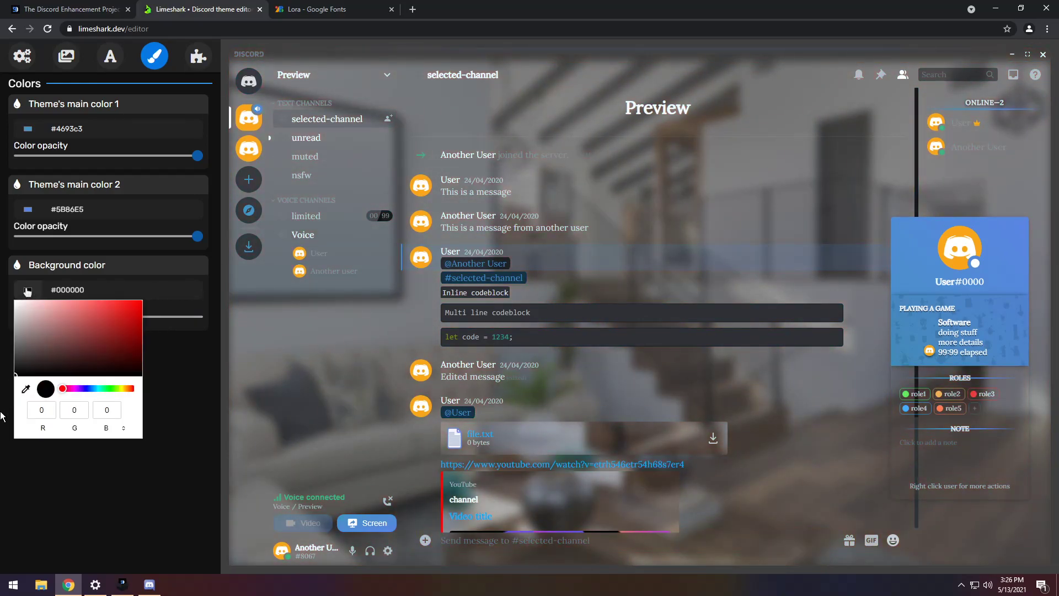
{"action": "left_click", "coordinate": [151, 454]}
{"action": "left_click_drag", "start_coordinate": [20, 317], "coordinate": [66, 330]}
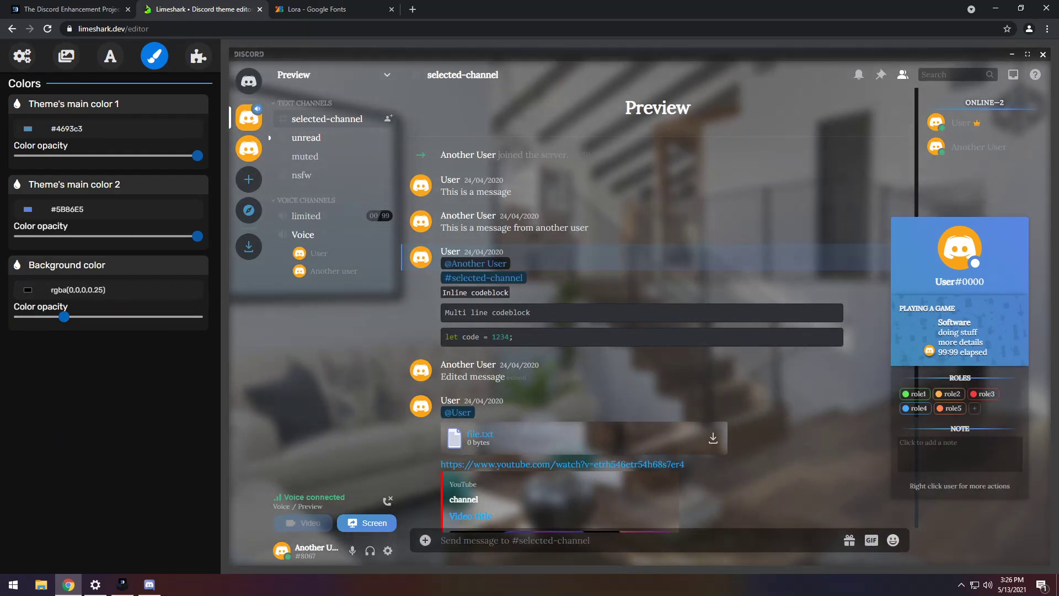
Enable the RadialStatus addon, test a lower avatar roundness and return it to the maximum
{"action": "left_click", "coordinate": [199, 61]}
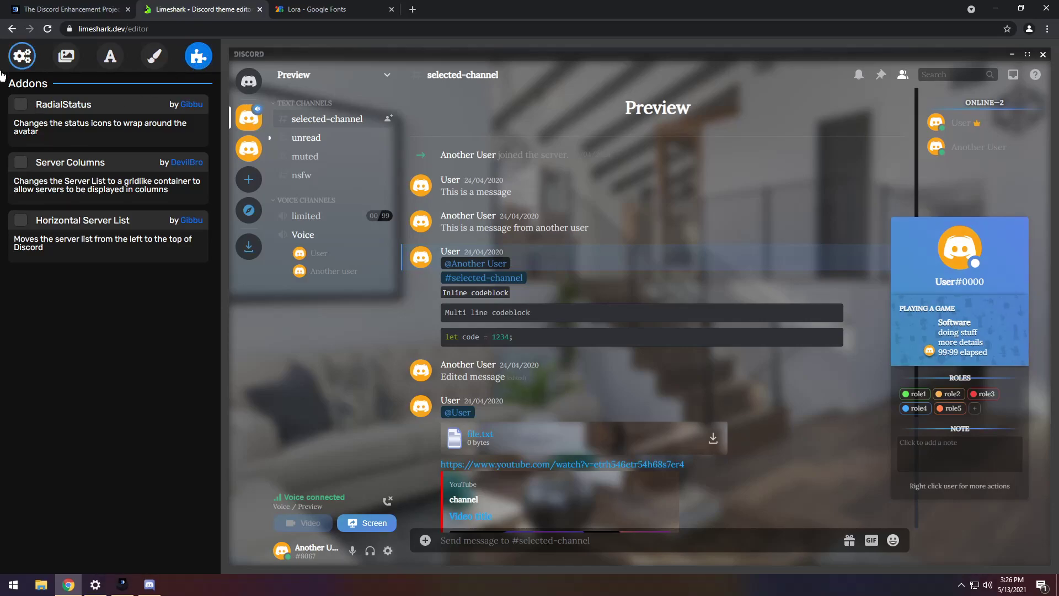
{"action": "left_click", "coordinate": [27, 104]}
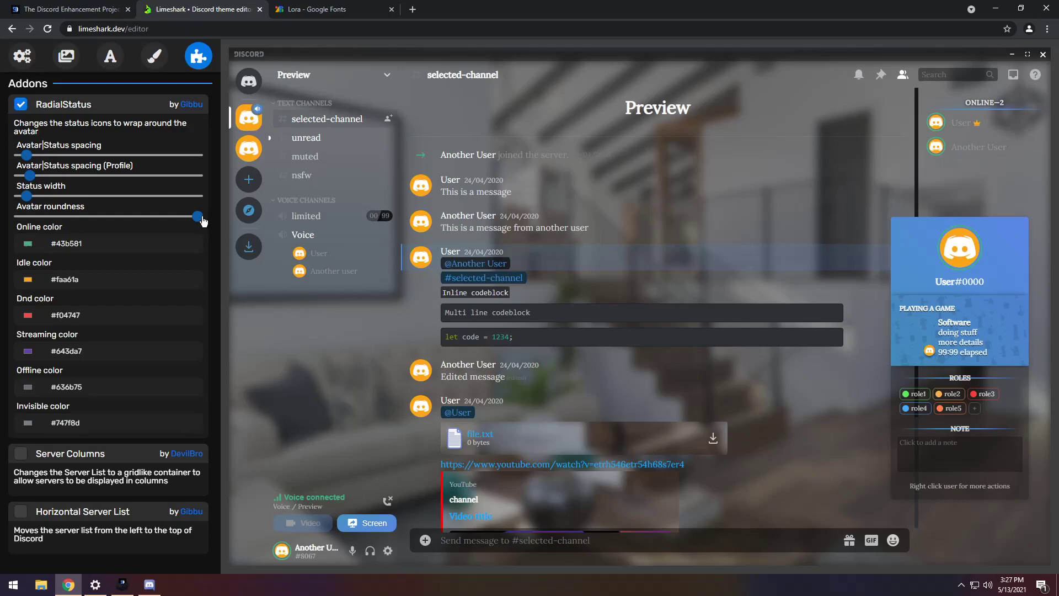
{"action": "left_click_drag", "start_coordinate": [198, 216], "coordinate": [110, 217]}
{"action": "left_click_drag", "start_coordinate": [182, 219], "coordinate": [220, 224]}
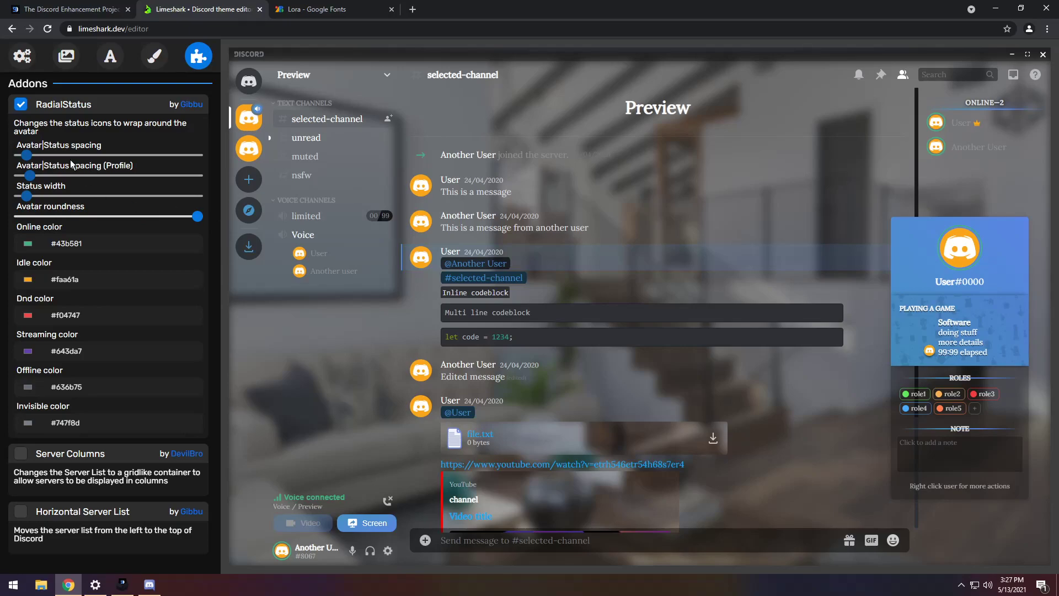
Try the Server Columns addon, look over its options and turn it off again
{"action": "left_click", "coordinate": [21, 454]}
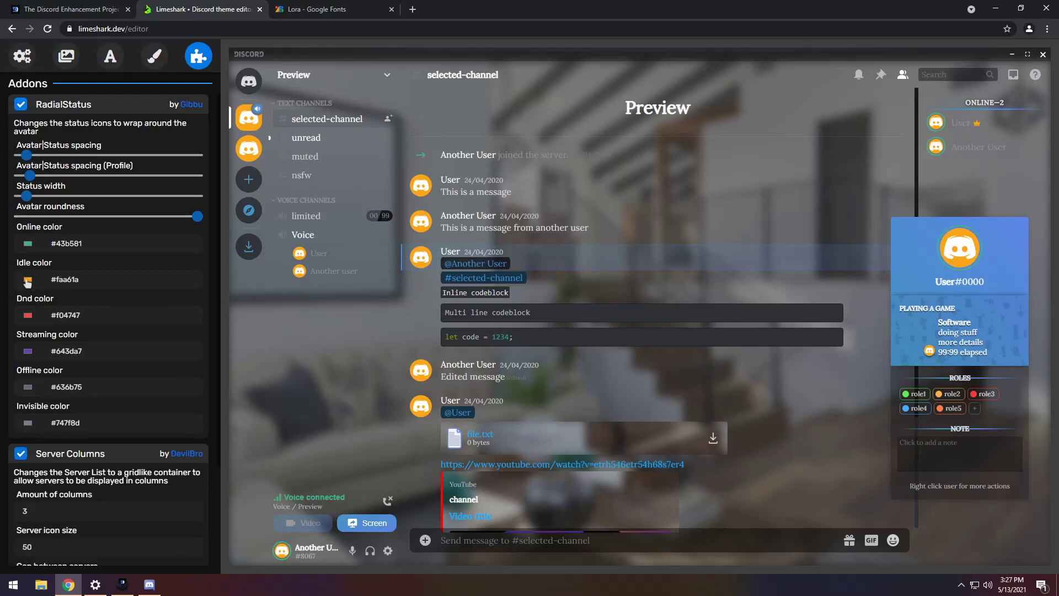
{"action": "scroll", "coordinate": [22, 460], "scroll_direction": "down", "scroll_amount": 2}
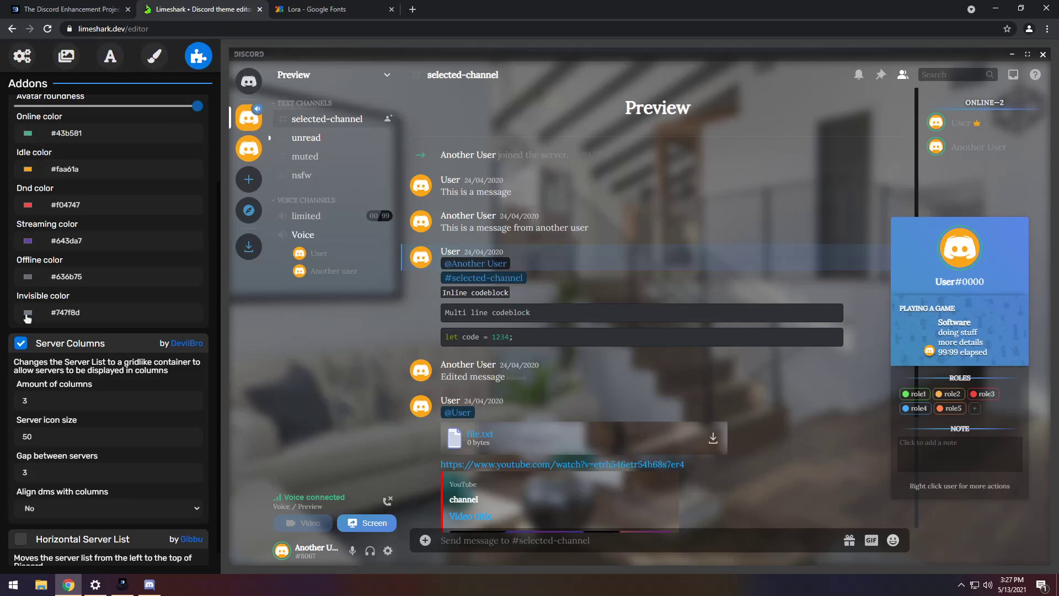
{"action": "left_click", "coordinate": [21, 343]}
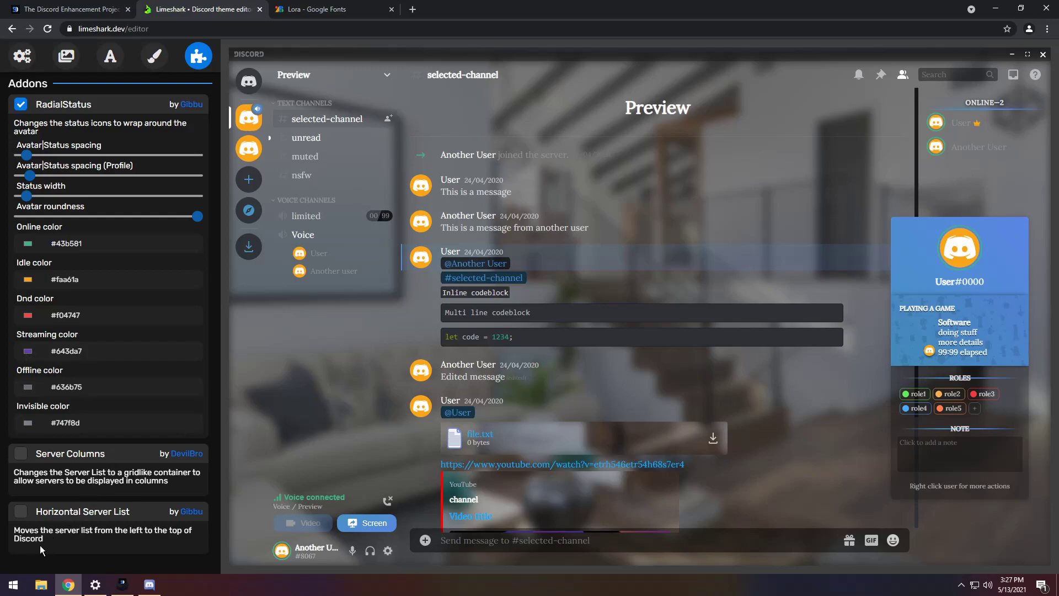
Enable the Horizontal Server List addon and slightly increase the space between servers
{"action": "left_click", "coordinate": [20, 512]}
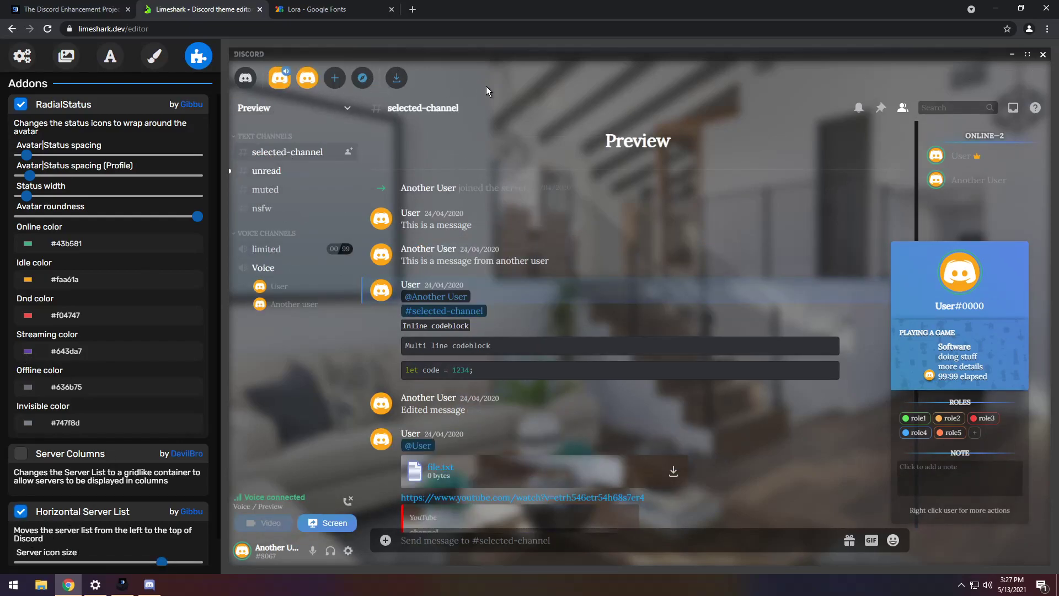
{"action": "scroll", "coordinate": [138, 519], "scroll_direction": "down", "scroll_amount": 1}
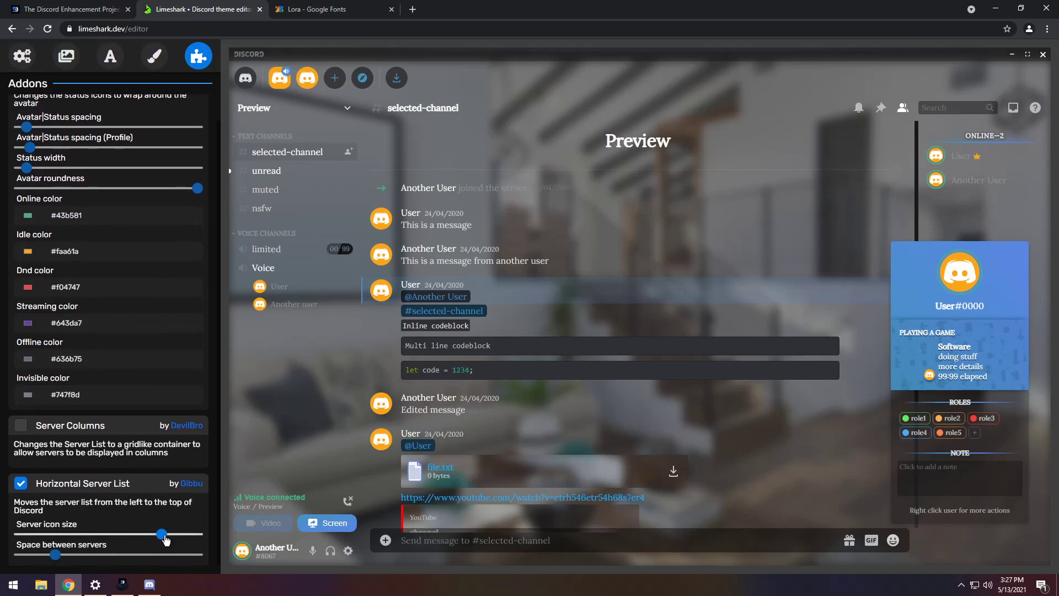
{"action": "mouse_move", "coordinate": [162, 534]}
{"action": "left_mouse_down"}
{"action": "mouse_move", "coordinate": [173, 534]}
{"action": "mouse_move", "coordinate": [161, 534]}
{"action": "left_mouse_up"}
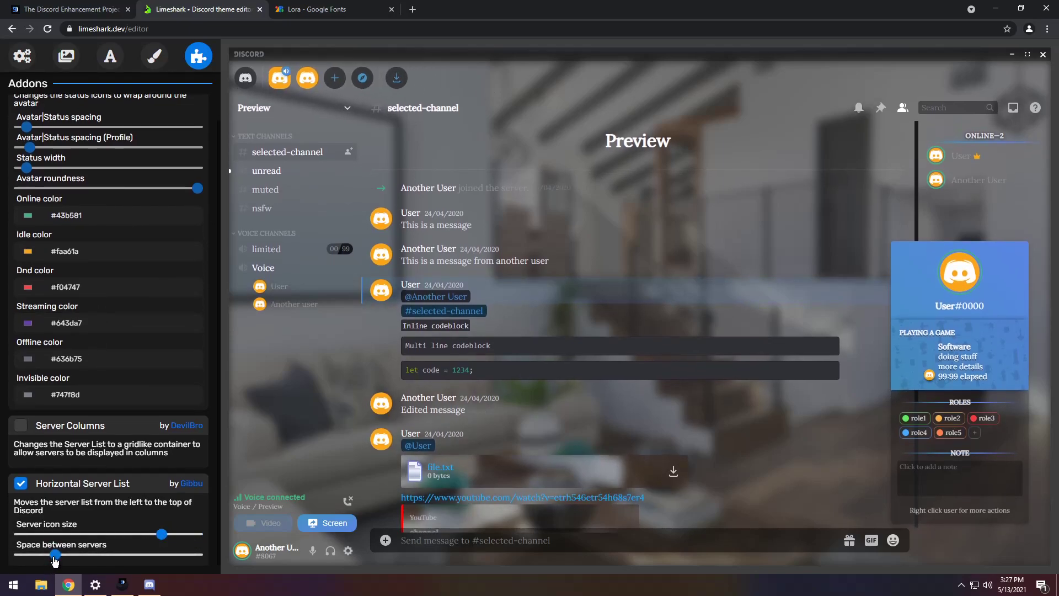
{"action": "mouse_move", "coordinate": [55, 555]}
{"action": "left_mouse_down"}
{"action": "mouse_move", "coordinate": [87, 554]}
{"action": "mouse_move", "coordinate": [66, 565]}
{"action": "left_mouse_up"}
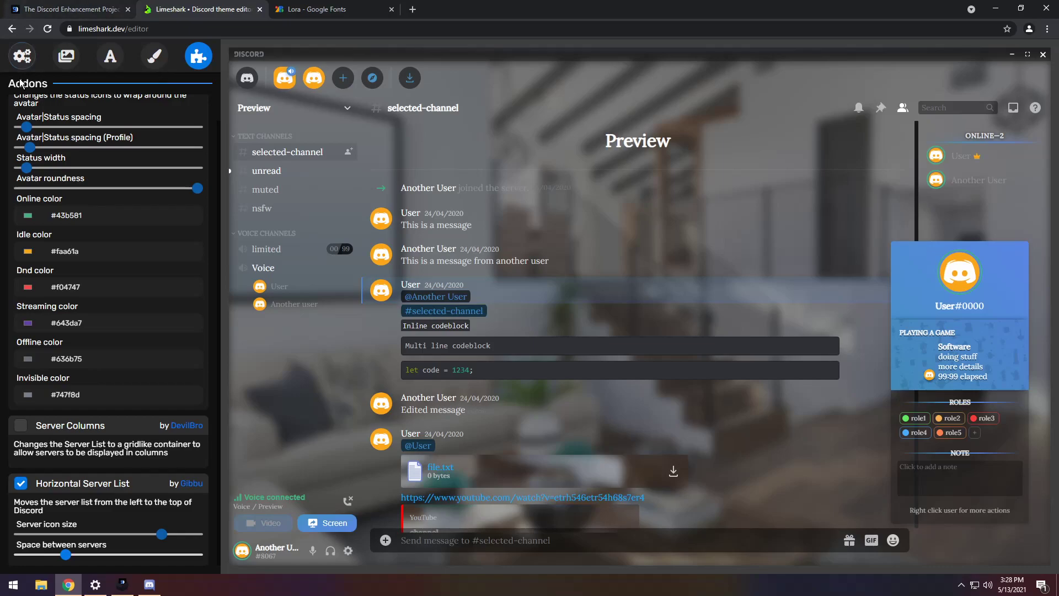
Name the theme preset APresetName and download the theme file
{"action": "left_click", "coordinate": [20, 59]}
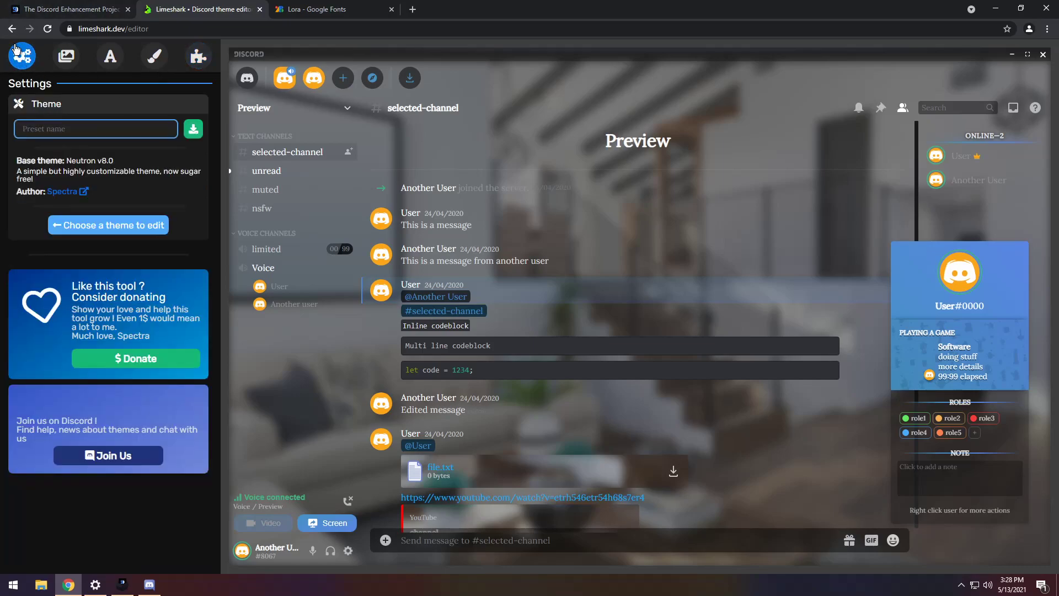
{"action": "left_click", "coordinate": [93, 128]}
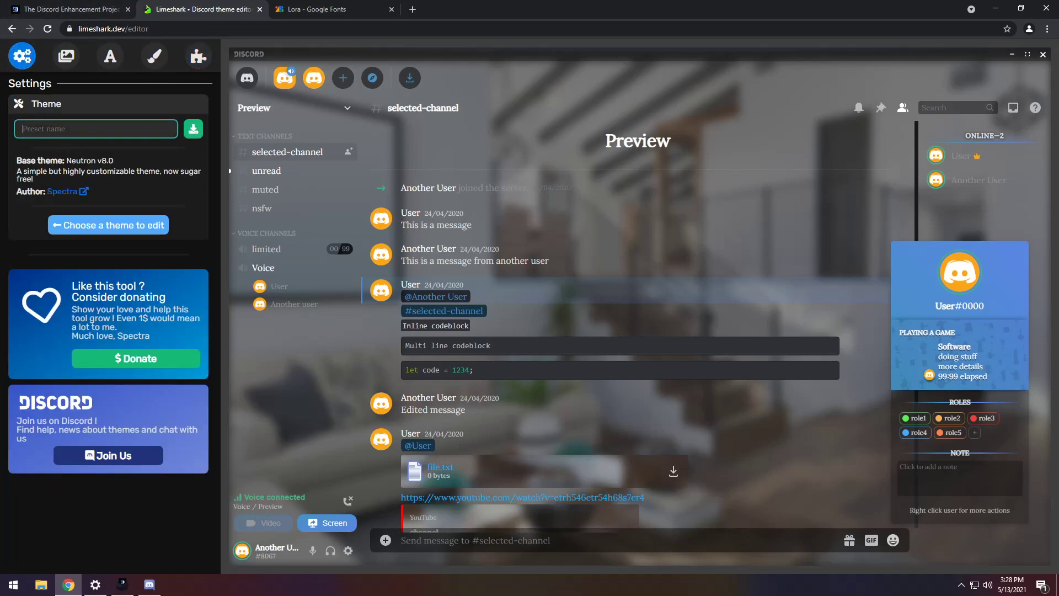
{"action": "type", "text": "APresetName"}
{"action": "left_click", "coordinate": [193, 129]}
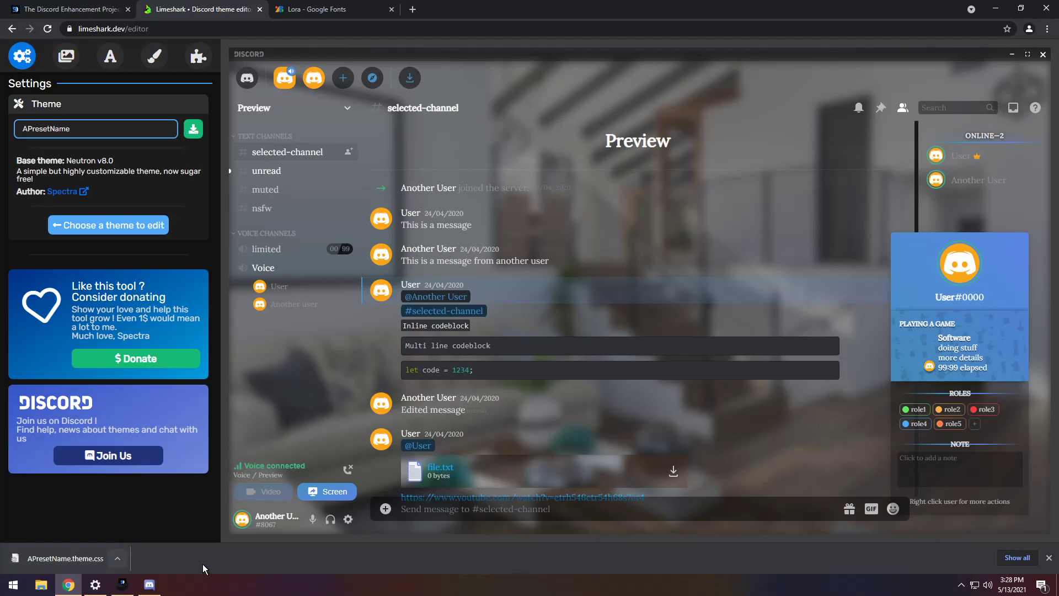
With the browser and Discord side by side, put the downloaded APresetName.theme.css into BetterDiscord's themes folder
{"action": "left_click_drag", "start_coordinate": [558, 5], "coordinate": [1, 16]}
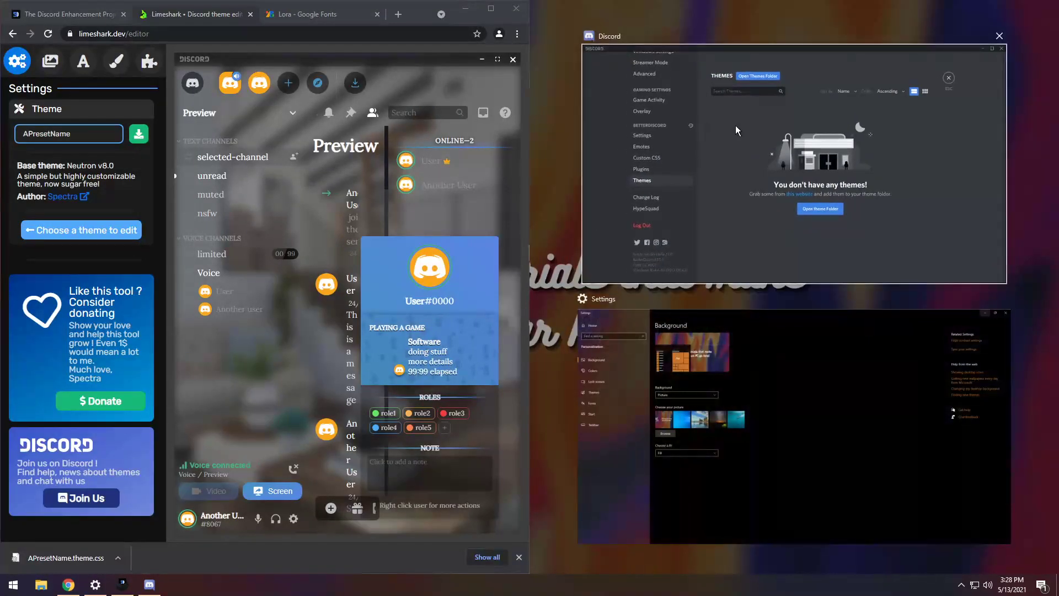
{"action": "left_click", "coordinate": [736, 124]}
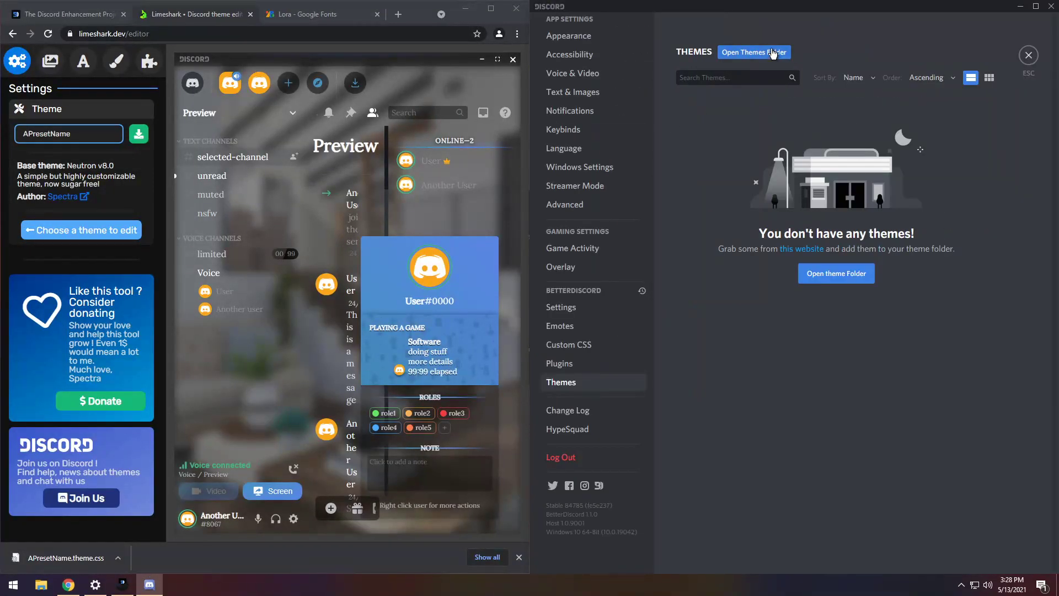
{"action": "left_click", "coordinate": [772, 52]}
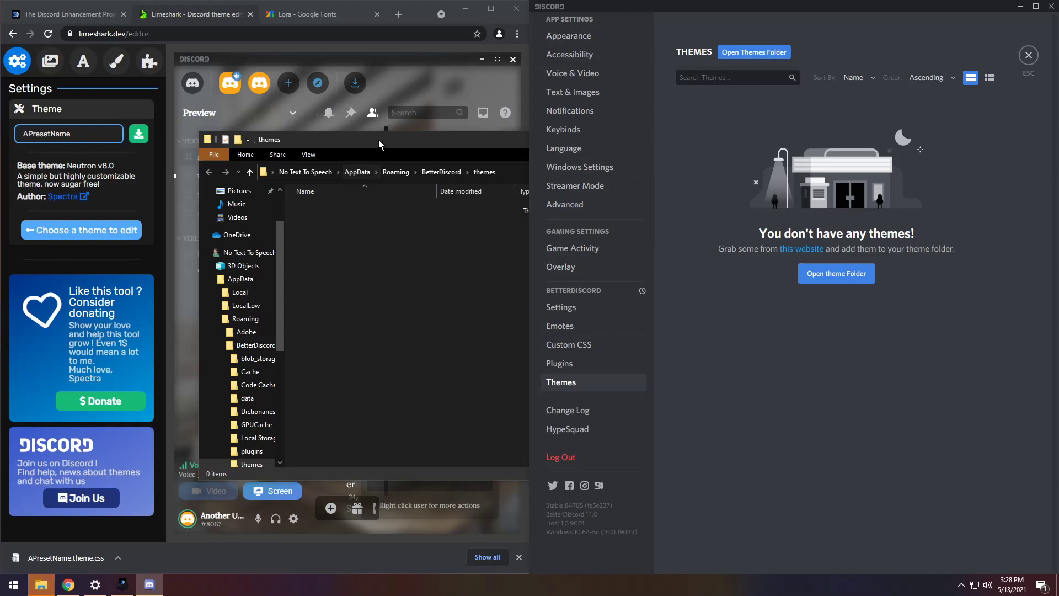
{"action": "left_click_drag", "start_coordinate": [378, 140], "coordinate": [589, 132]}
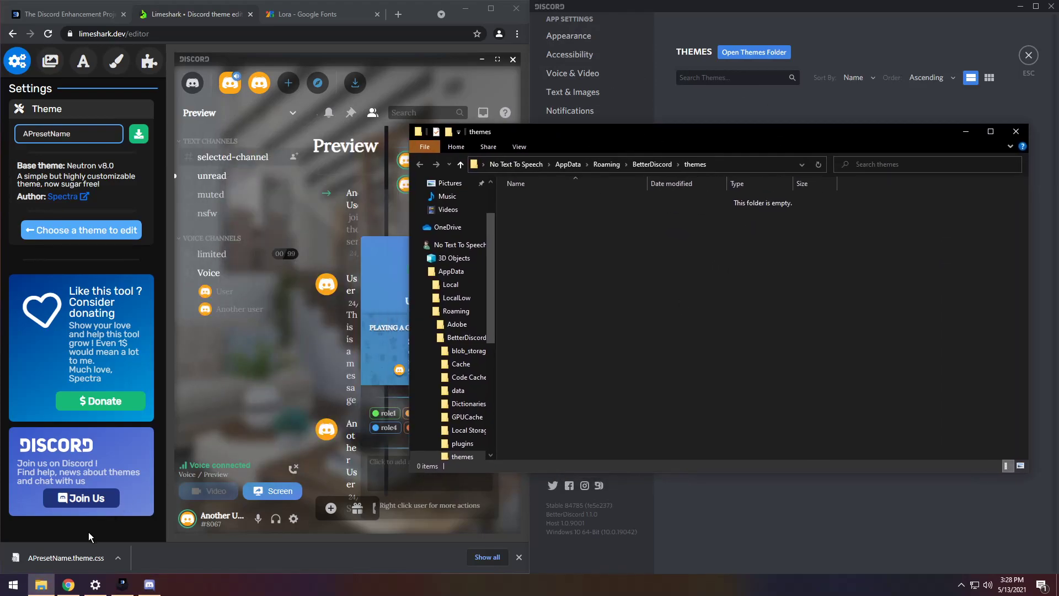
{"action": "left_click_drag", "start_coordinate": [66, 557], "coordinate": [656, 304]}
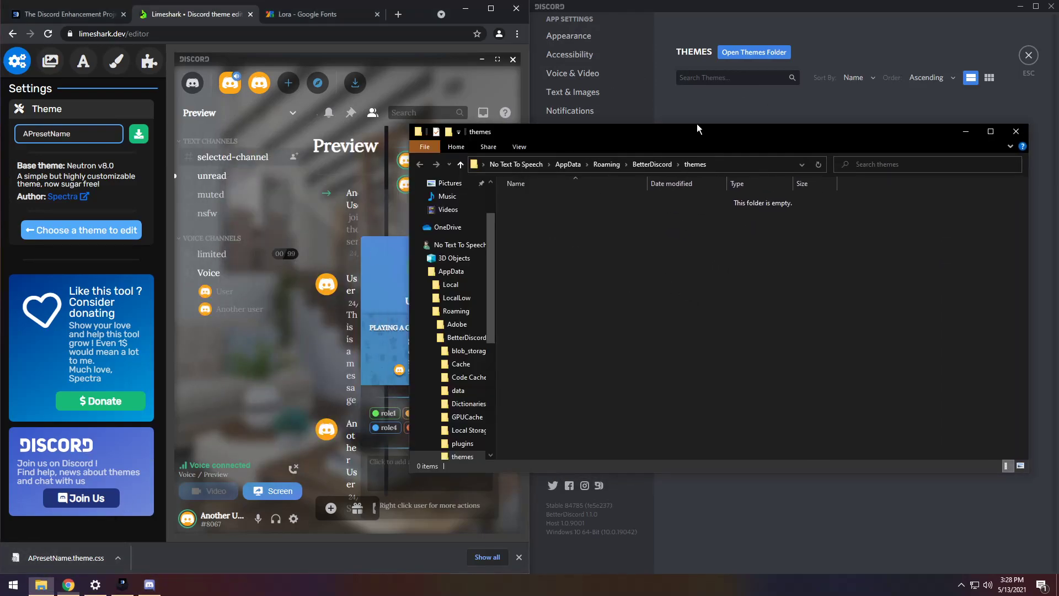
Return to Discord at full size, enable the APresetName theme and leave the settings
{"action": "left_click", "coordinate": [739, 9]}
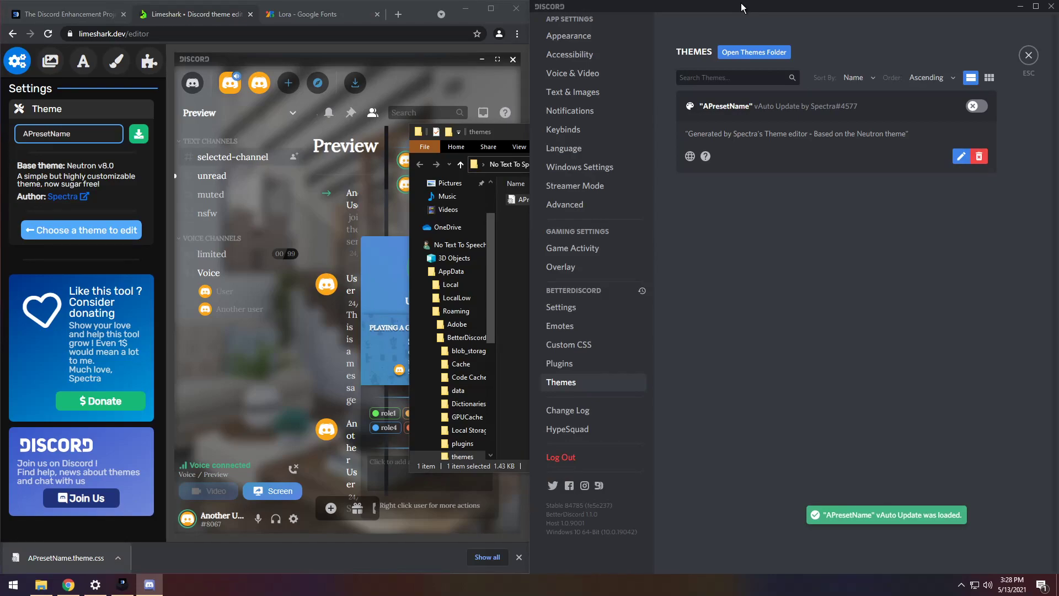
{"action": "left_click_drag", "start_coordinate": [742, 8], "coordinate": [712, 2]}
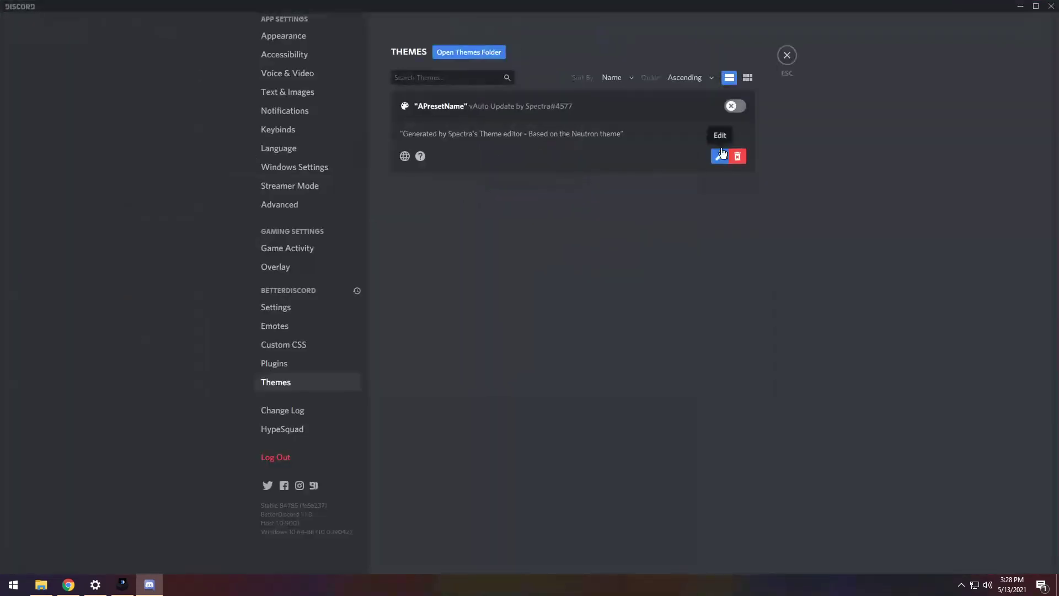
{"action": "left_click", "coordinate": [735, 104]}
{"action": "left_click", "coordinate": [1022, 55]}
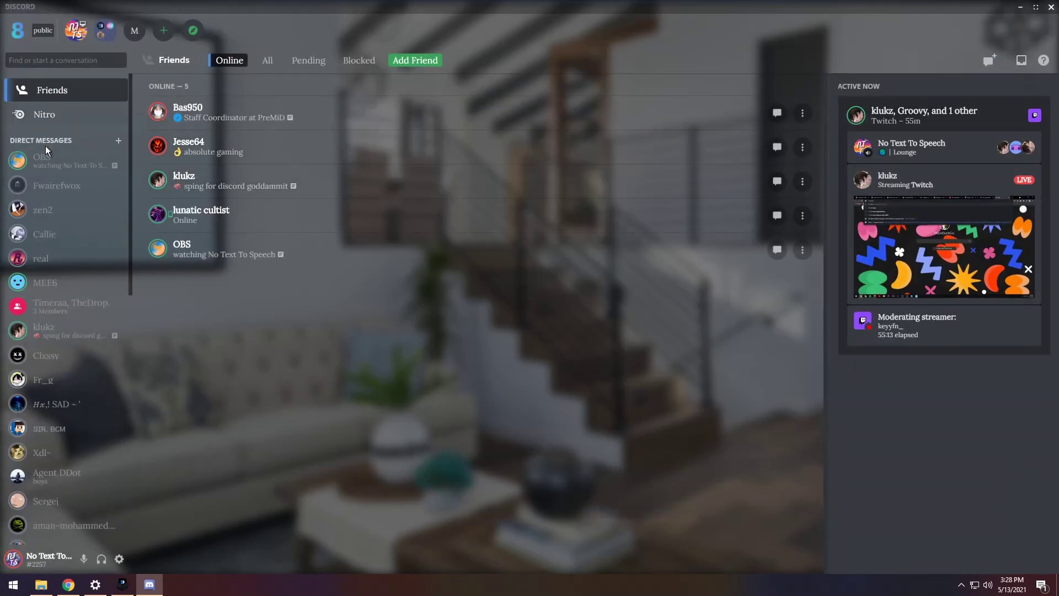
Check how the theme looks in a server's welcome channel and in the user settings
{"action": "left_click", "coordinate": [75, 31]}
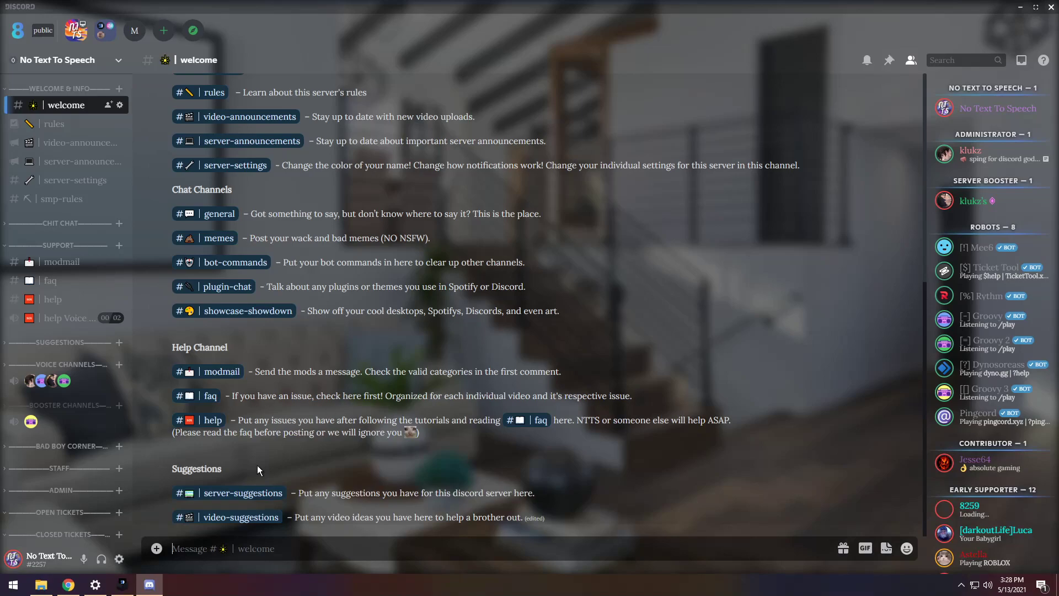
{"action": "left_click", "coordinate": [119, 558]}
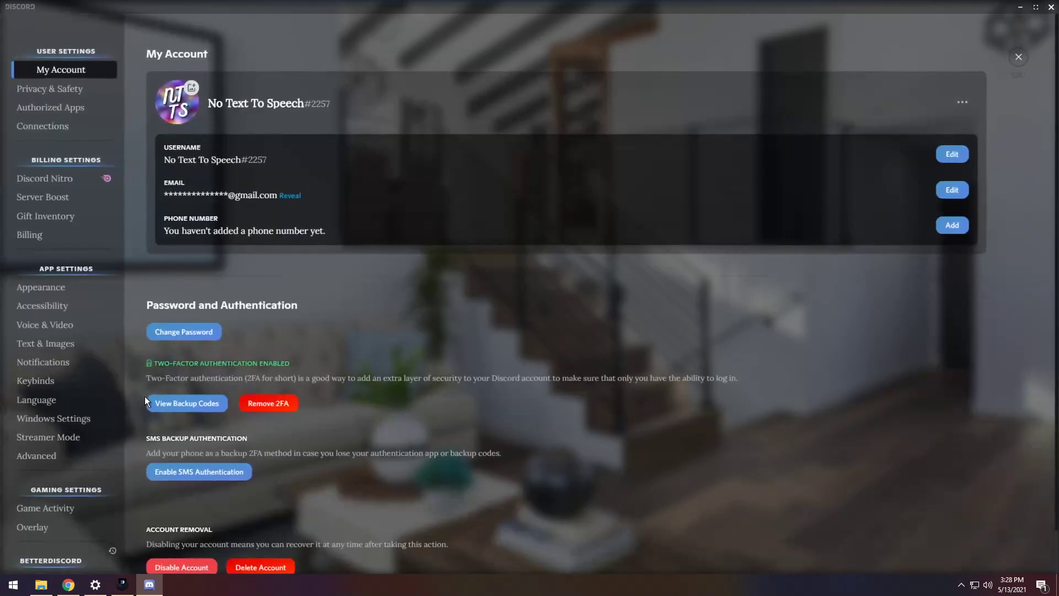
Disable the APresetName theme in BetterDiscord's theme settings and delete it
{"action": "scroll", "coordinate": [41, 383], "scroll_direction": "down", "scroll_amount": 5}
{"action": "left_click", "coordinate": [35, 389]}
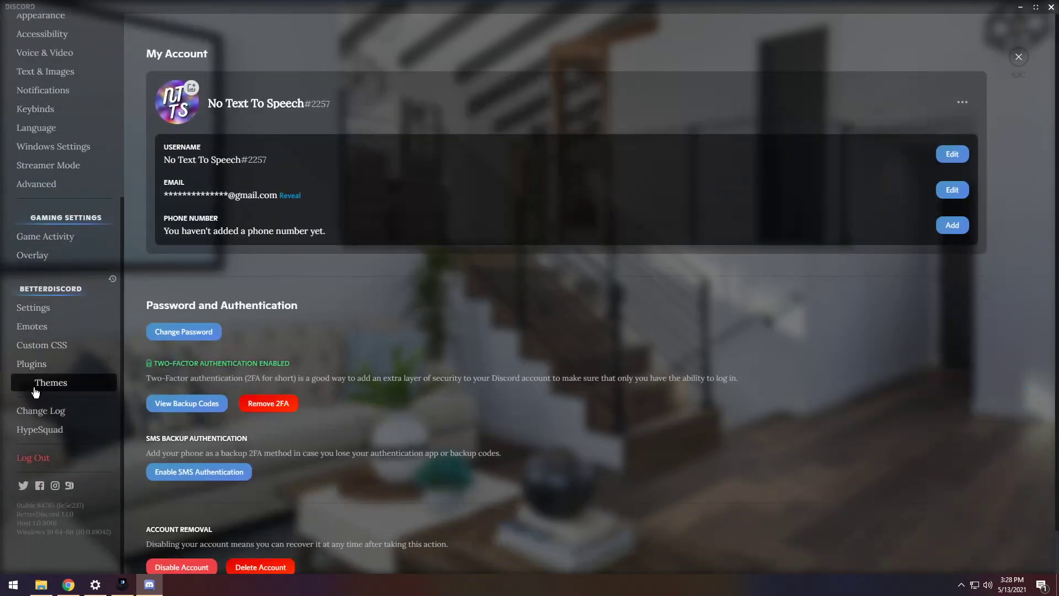
{"action": "left_click", "coordinate": [969, 109]}
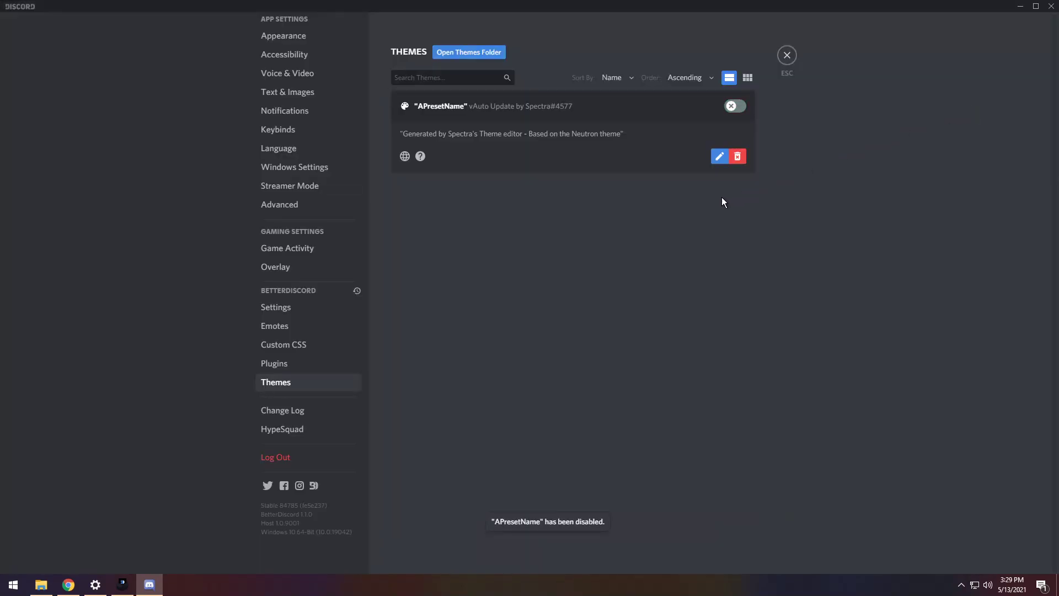
{"action": "left_click", "coordinate": [738, 156]}
{"action": "left_click", "coordinate": [614, 322]}
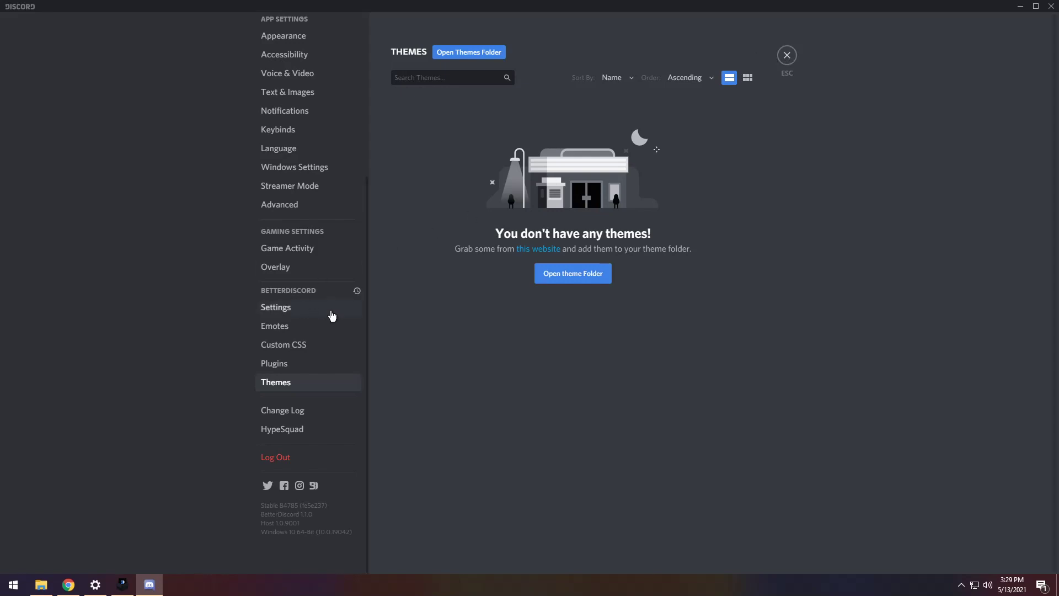
Close the finished BetterDiscord install window and launch the BetterDiscord installer again from File Explorer
{"action": "left_click", "coordinate": [122, 584]}
{"action": "left_click", "coordinate": [654, 367]}
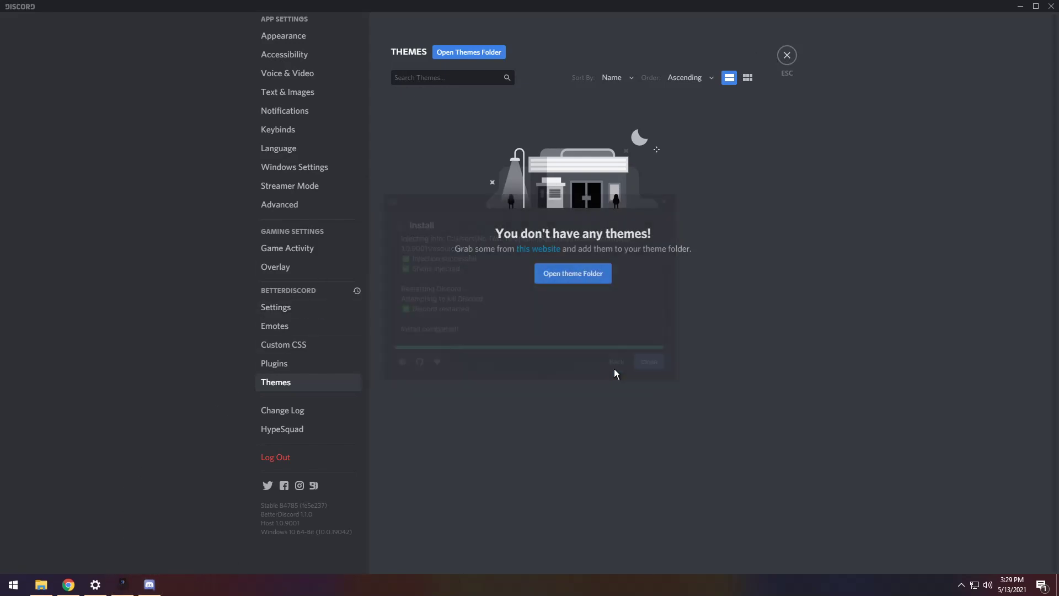
{"action": "left_click", "coordinate": [574, 273]}
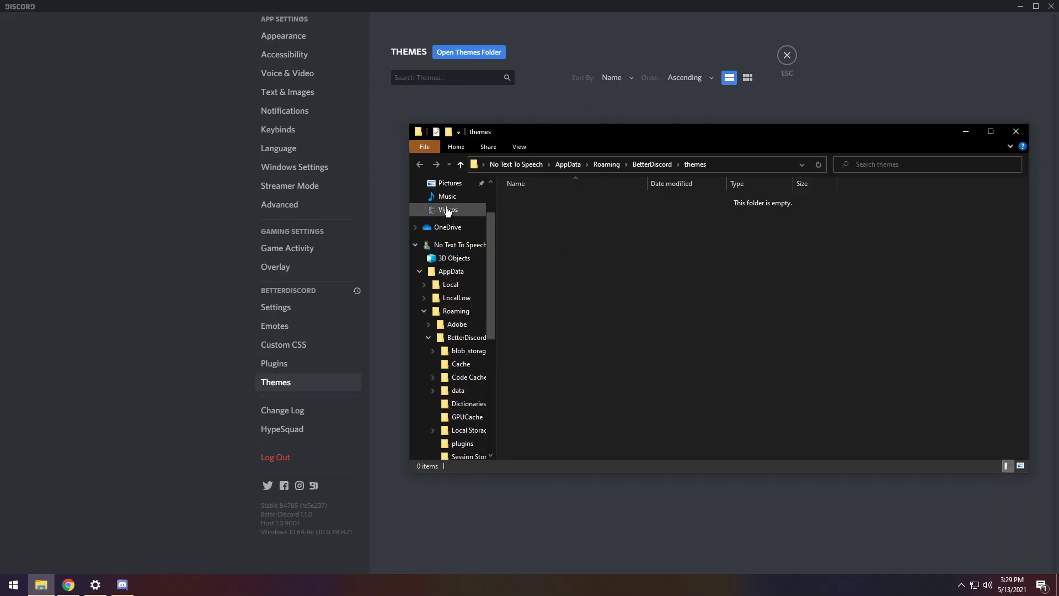
{"action": "scroll", "coordinate": [449, 210], "scroll_direction": "up", "scroll_amount": 3}
{"action": "left_click", "coordinate": [453, 182]}
{"action": "double_click", "coordinate": [545, 226]}
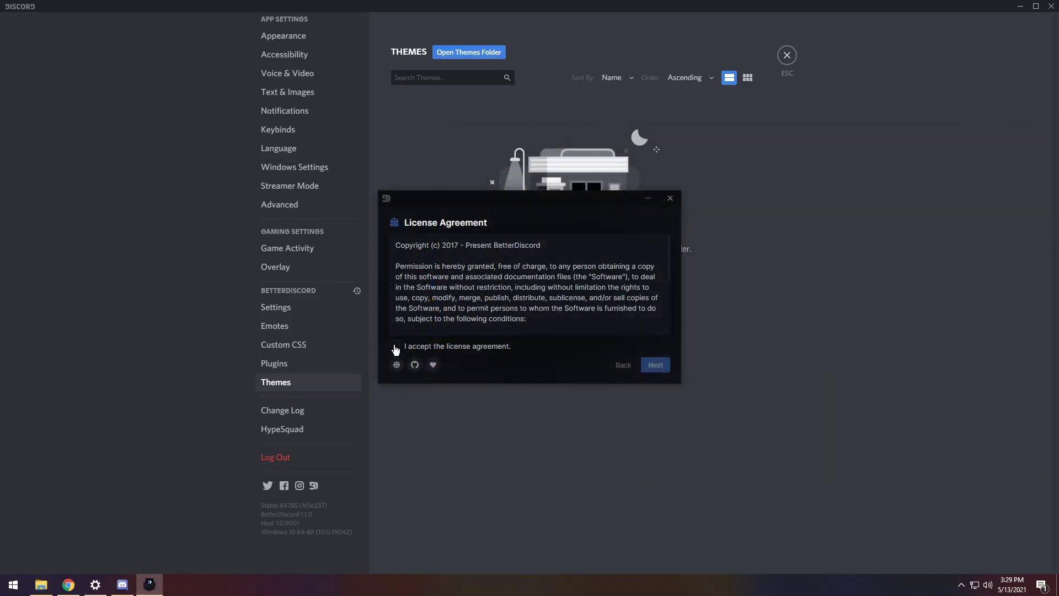
Accept the license agreement, uninstall BetterDiscord from the regular Discord version and check Discord's user settings for its section
{"action": "left_click", "coordinate": [395, 347]}
{"action": "left_click", "coordinate": [661, 368]}
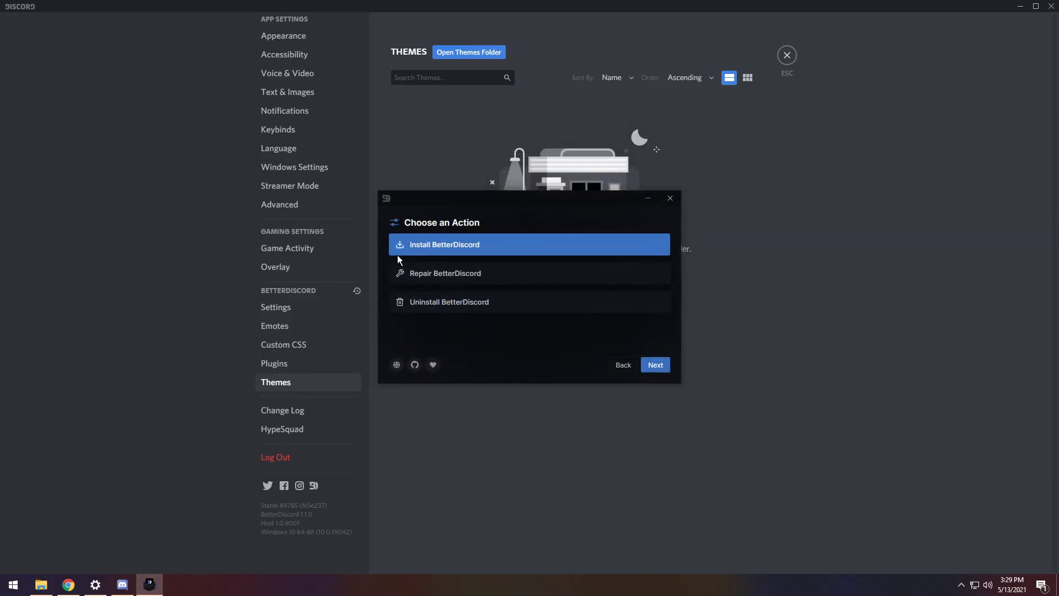
{"action": "left_click", "coordinate": [440, 304]}
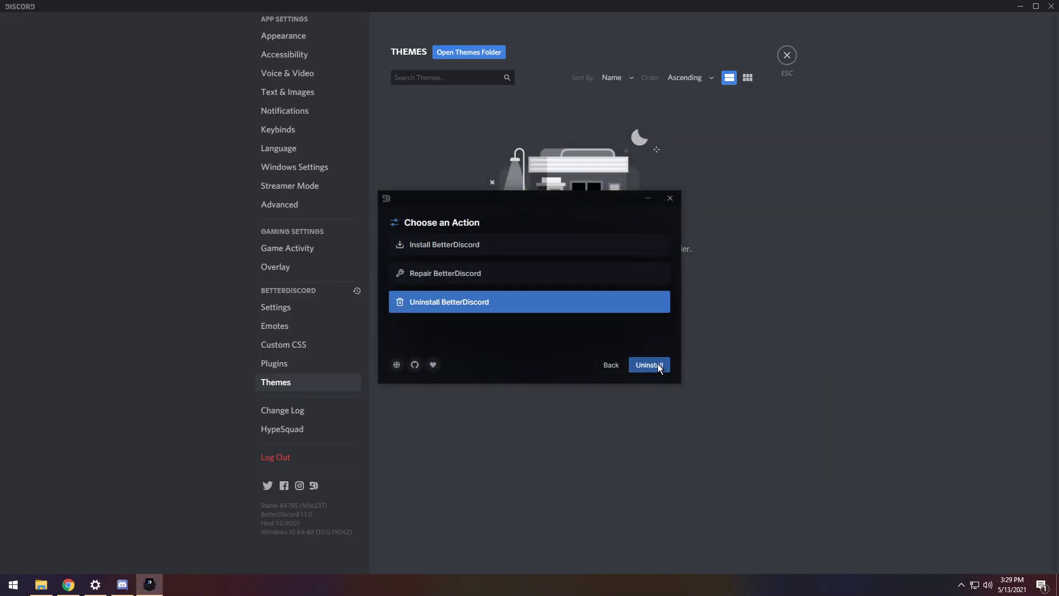
{"action": "left_click", "coordinate": [659, 366]}
{"action": "left_click", "coordinate": [461, 253]}
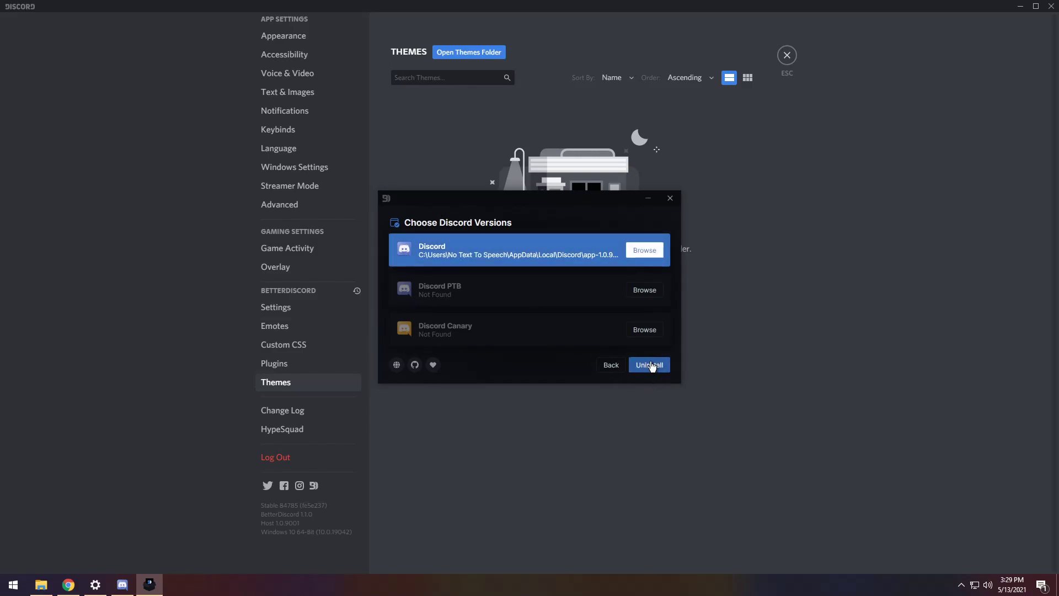
{"action": "left_click", "coordinate": [649, 365]}
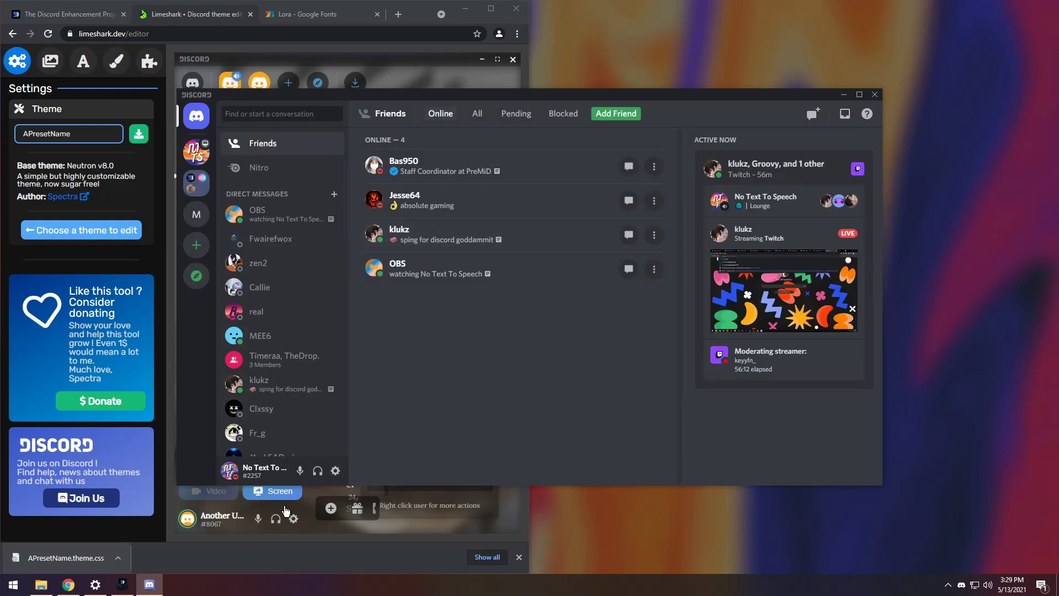
{"action": "left_click", "coordinate": [335, 470]}
{"action": "scroll", "coordinate": [317, 338], "scroll_direction": "down", "scroll_amount": 5}
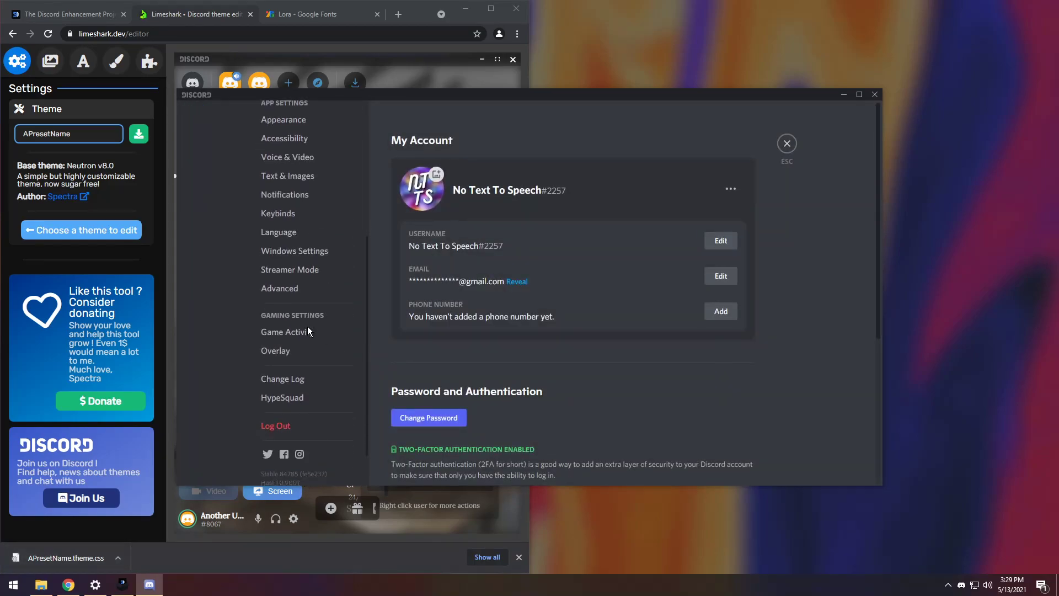